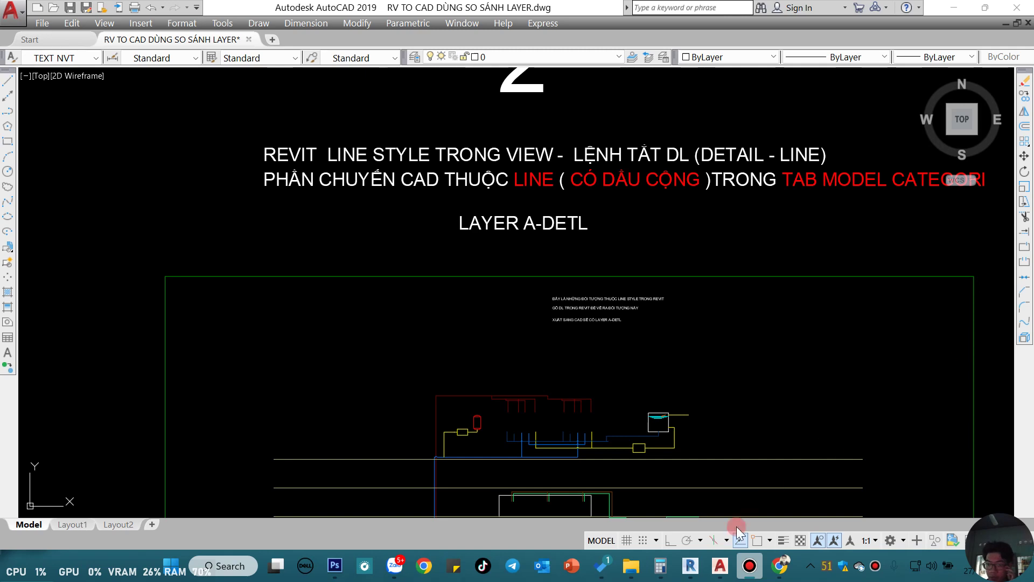
Back in Revit, close the DWG export setup and export windows and cancel the save reminder
{"action": "key", "text": "alt+Tab"}
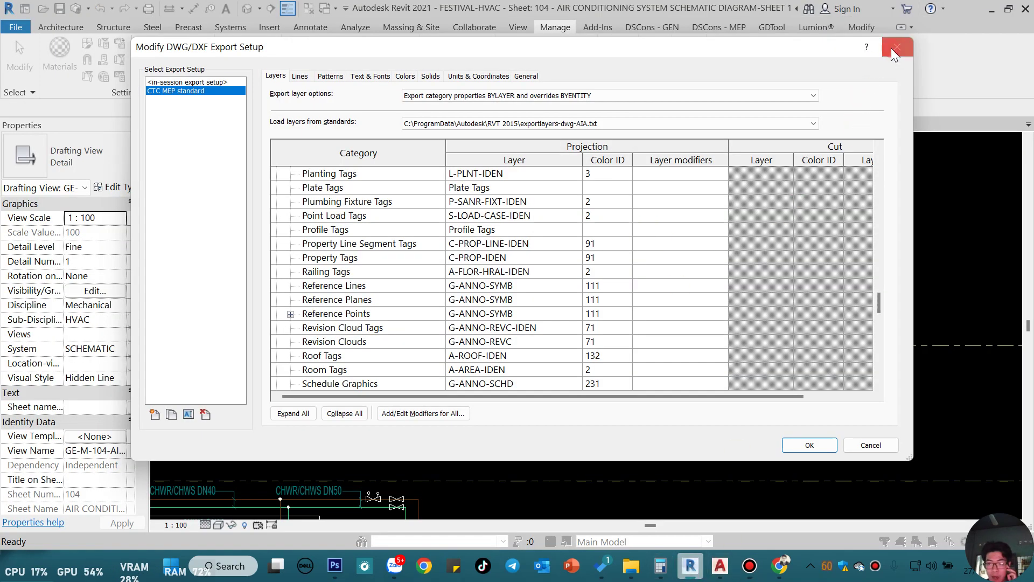
{"action": "left_click", "coordinate": [893, 47]}
{"action": "left_click", "coordinate": [842, 85]}
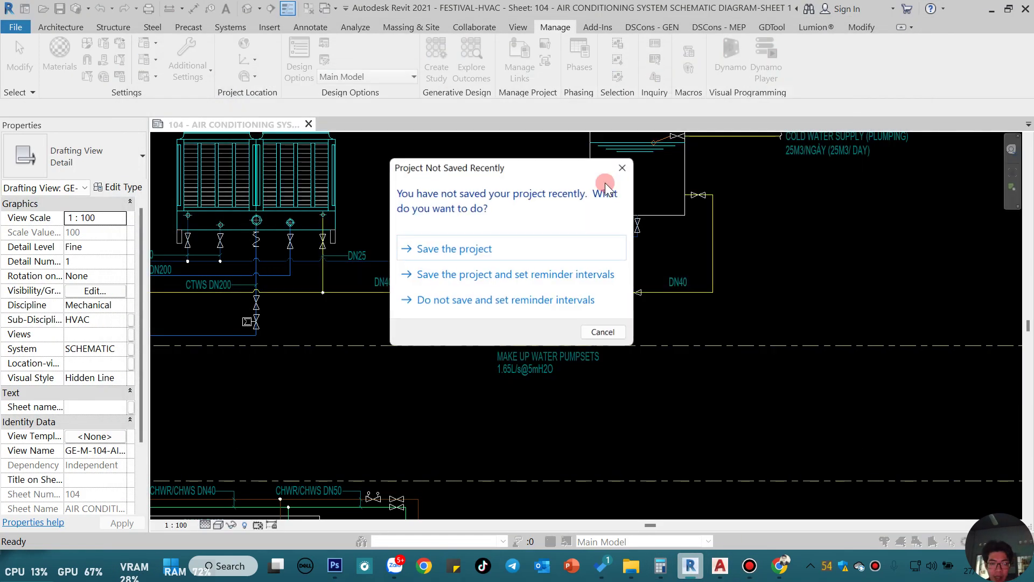
{"action": "left_click", "coordinate": [624, 168]}
Zoom and pan Sheet 104's schematic to the cooling towers and select CT-2
{"action": "scroll", "coordinate": [639, 340], "scroll_direction": "down", "scroll_amount": 2}
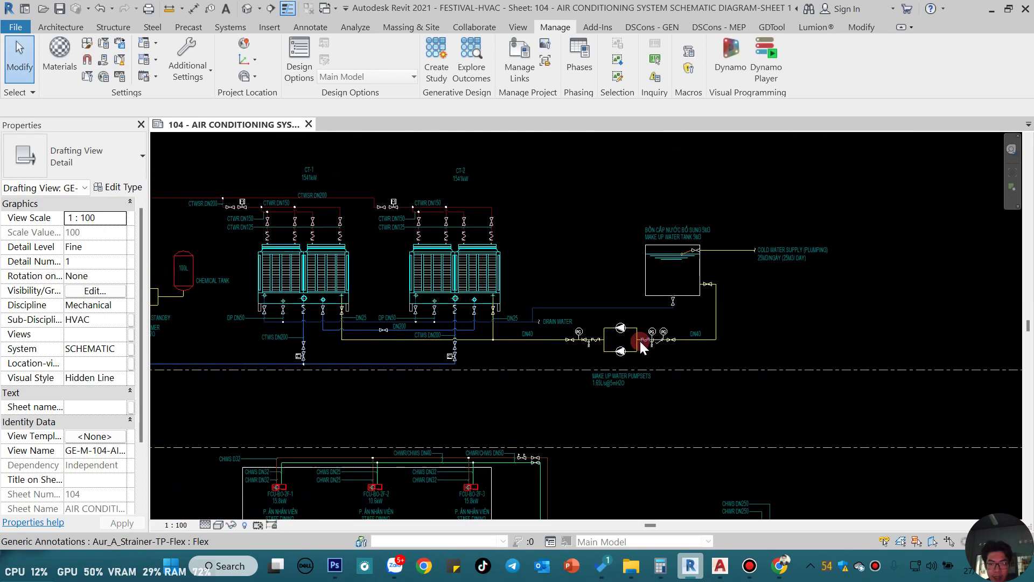
{"action": "scroll", "coordinate": [639, 340], "scroll_direction": "down", "scroll_amount": 2}
{"action": "scroll", "coordinate": [648, 308], "scroll_direction": "down", "scroll_amount": 2}
{"action": "scroll", "coordinate": [648, 306], "scroll_direction": "down", "scroll_amount": 2}
{"action": "scroll", "coordinate": [609, 303], "scroll_direction": "down", "scroll_amount": 1}
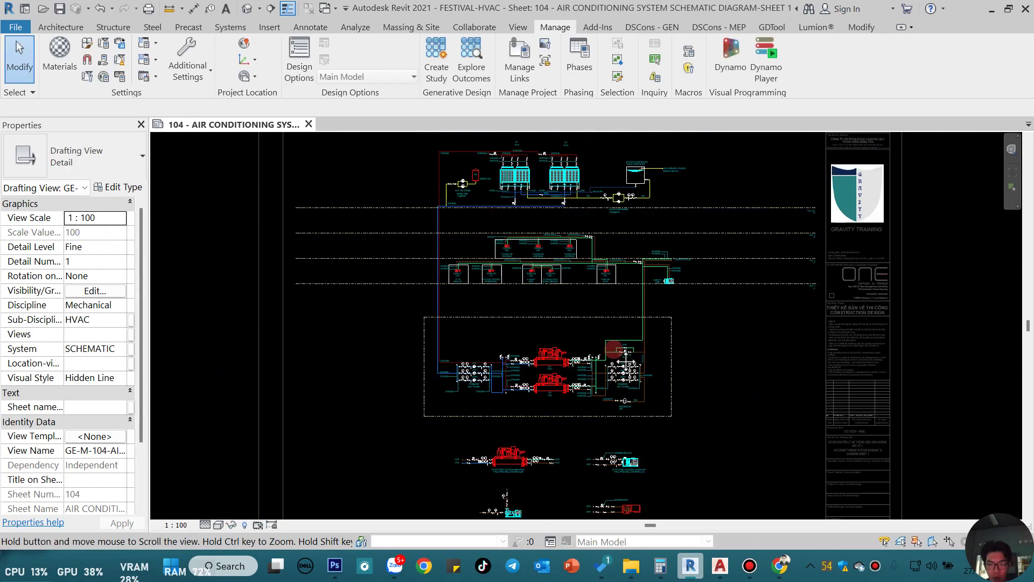
{"action": "scroll", "coordinate": [594, 261], "scroll_direction": "down", "scroll_amount": 1}
{"action": "scroll", "coordinate": [578, 292], "scroll_direction": "up", "scroll_amount": 1}
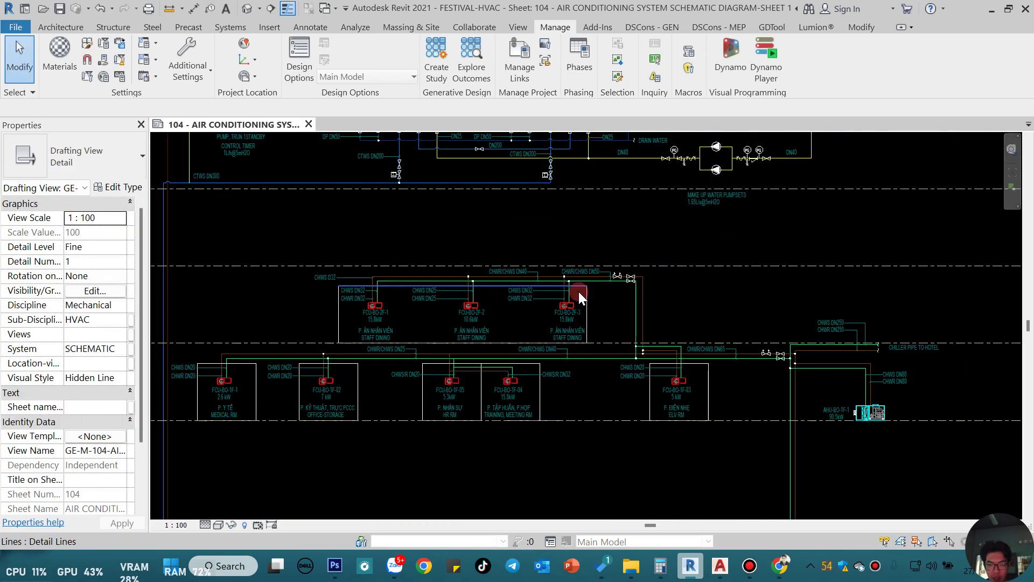
{"action": "scroll", "coordinate": [579, 292], "scroll_direction": "up", "scroll_amount": 2}
{"action": "middle_click_drag", "start_coordinate": [579, 292], "coordinate": [621, 377]}
{"action": "scroll", "coordinate": [563, 263], "scroll_direction": "up", "scroll_amount": 2}
{"action": "scroll", "coordinate": [562, 260], "scroll_direction": "up", "scroll_amount": 2}
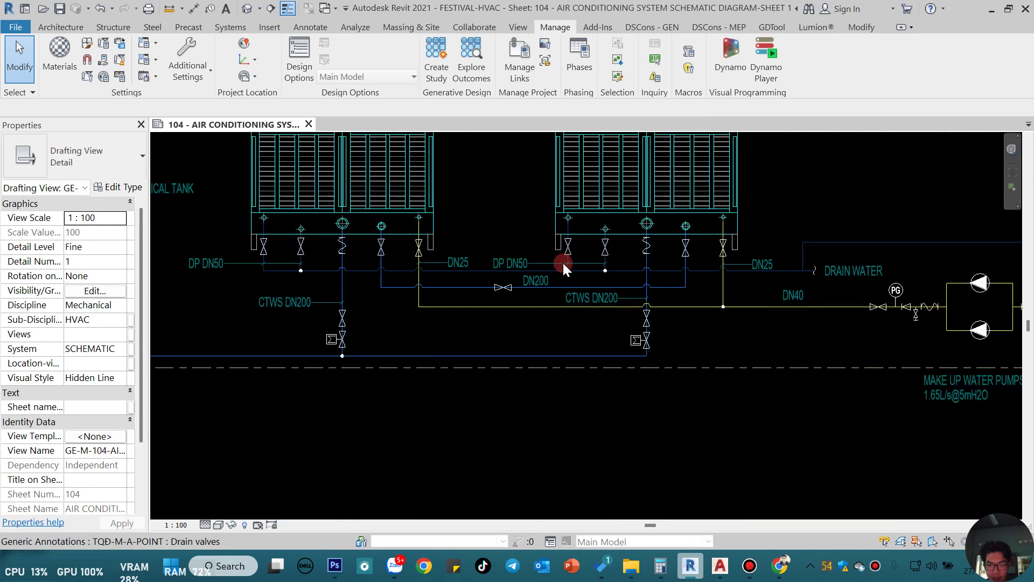
{"action": "scroll", "coordinate": [563, 261], "scroll_direction": "down", "scroll_amount": 1}
{"action": "middle_click_drag", "start_coordinate": [562, 260], "coordinate": [598, 401]}
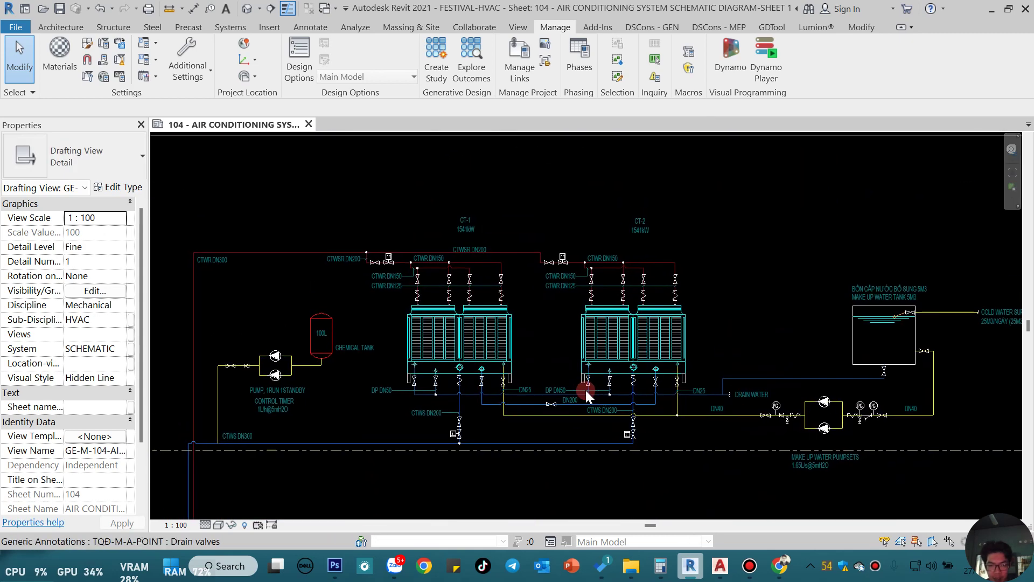
{"action": "scroll", "coordinate": [687, 260], "scroll_direction": "up", "scroll_amount": 1}
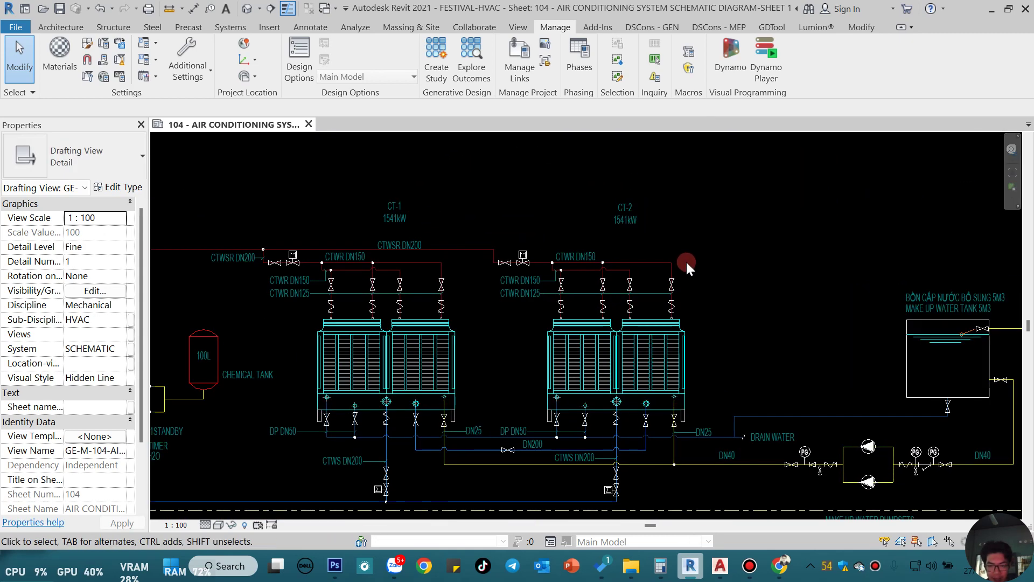
{"action": "left_click", "coordinate": [684, 350]}
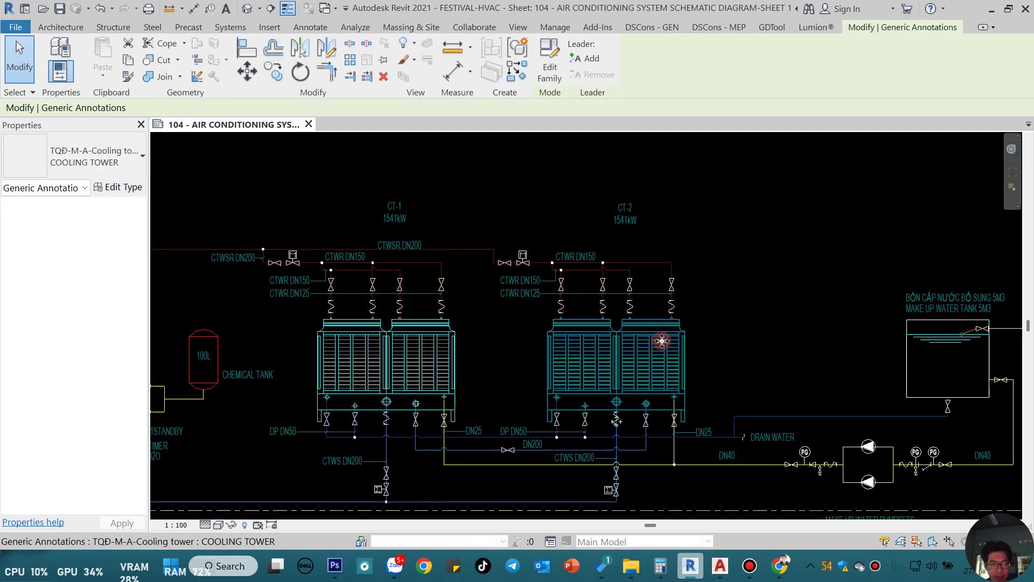
Select the CH-2 chiller symbol and confirm it is a Generic Annotation in Properties
{"action": "middle_click_drag", "start_coordinate": [711, 352], "coordinate": [670, 185]}
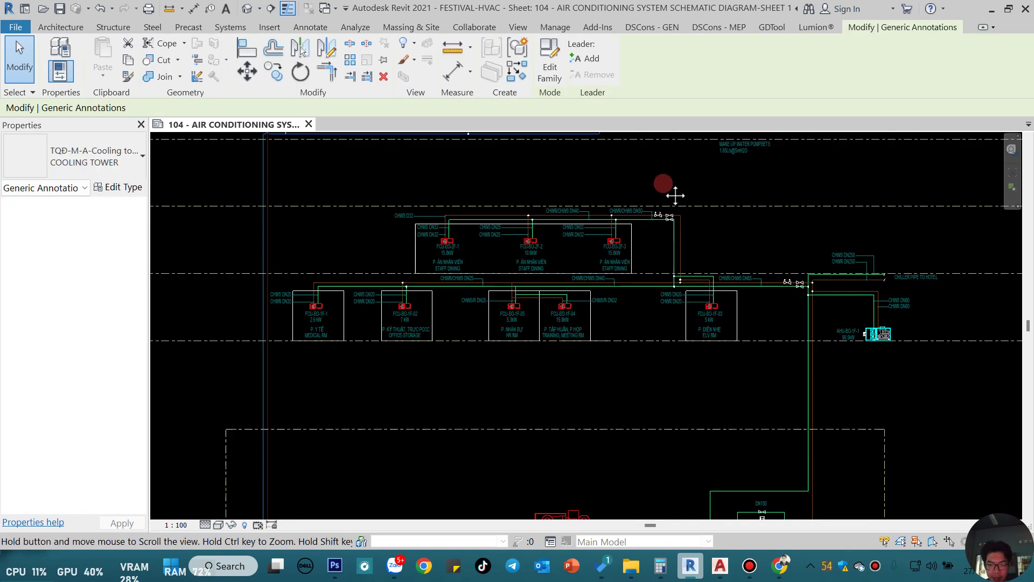
{"action": "scroll", "coordinate": [636, 278], "scroll_direction": "down", "scroll_amount": 1}
{"action": "scroll", "coordinate": [407, 387], "scroll_direction": "up", "scroll_amount": 2}
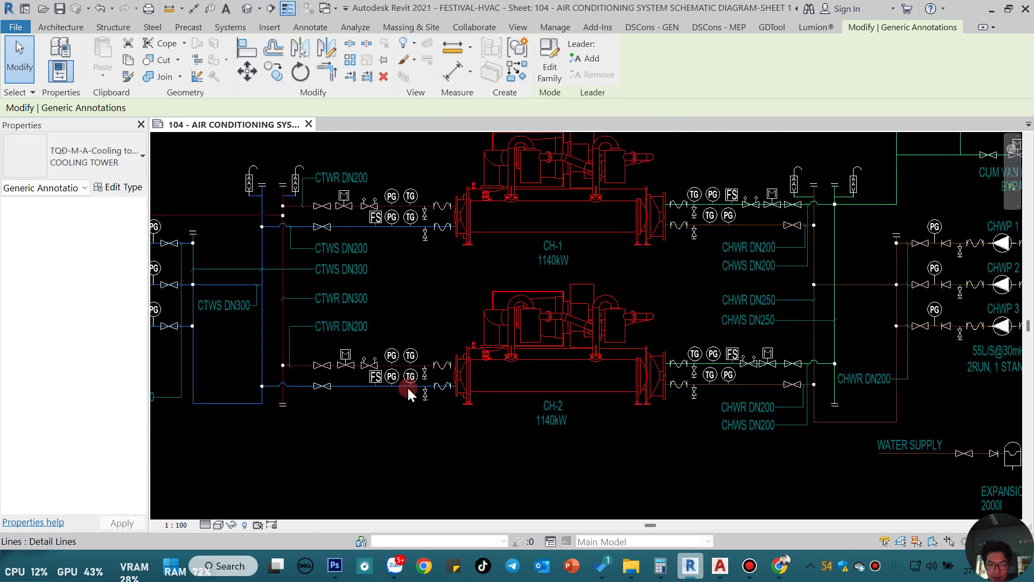
{"action": "scroll", "coordinate": [490, 369], "scroll_direction": "up", "scroll_amount": 2}
{"action": "left_click", "coordinate": [661, 297]}
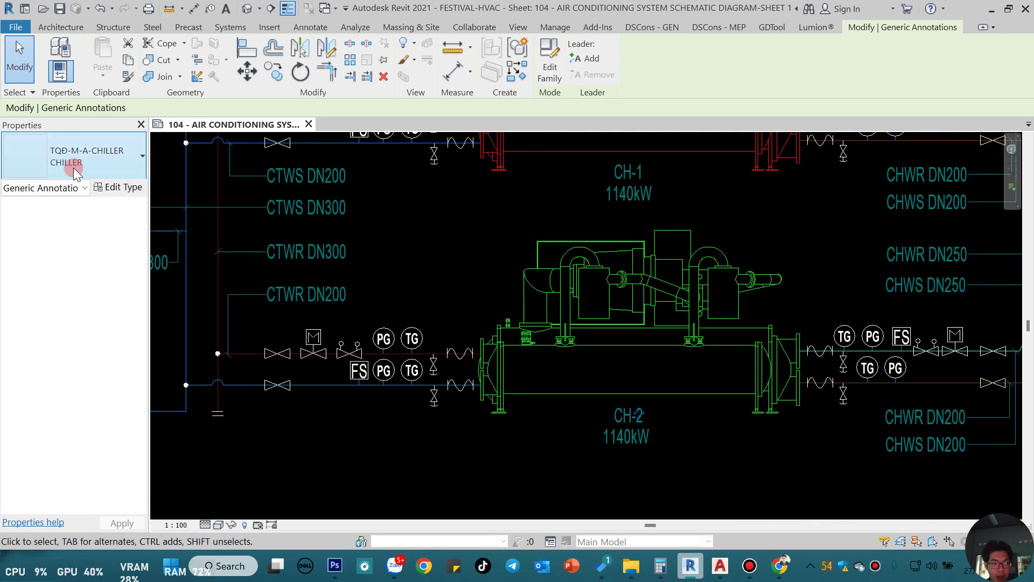
{"action": "left_click", "coordinate": [64, 216]}
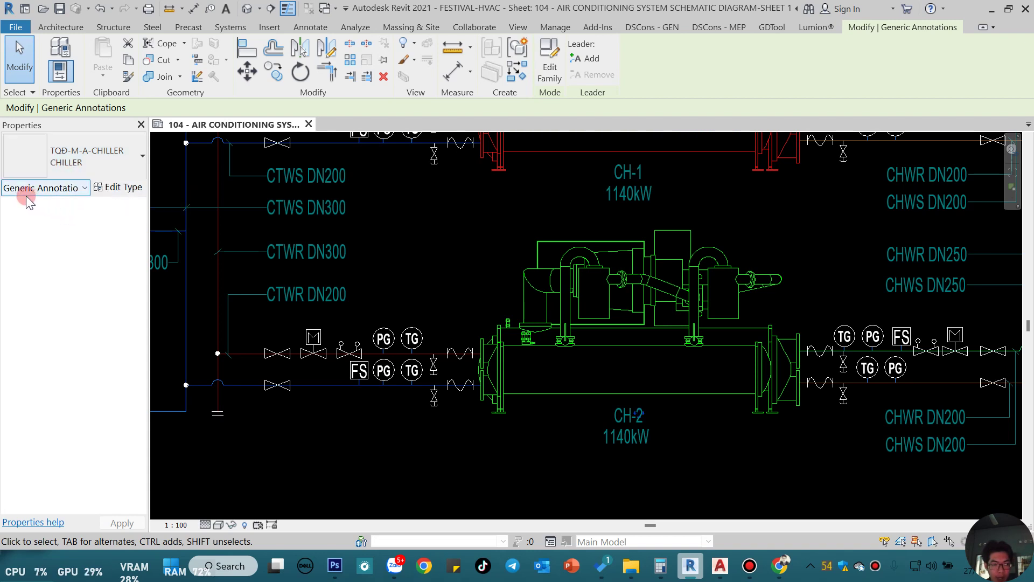
{"action": "left_click", "coordinate": [81, 194]}
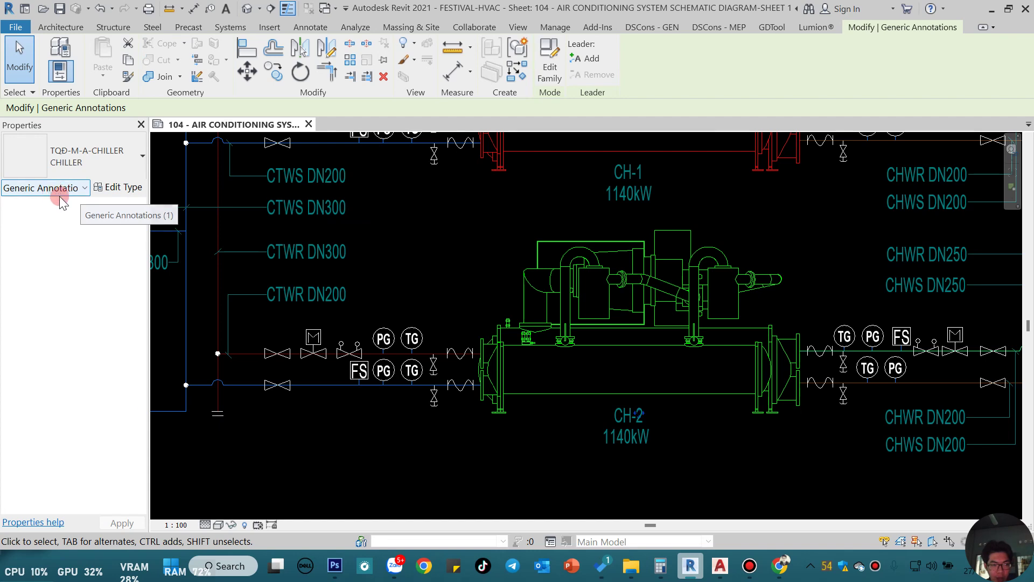
Bring chillers CH-1 and CH-2 into view and open the File menu for export
{"action": "scroll", "coordinate": [371, 255], "scroll_direction": "down", "scroll_amount": 1}
{"action": "scroll", "coordinate": [432, 267], "scroll_direction": "down", "scroll_amount": 1}
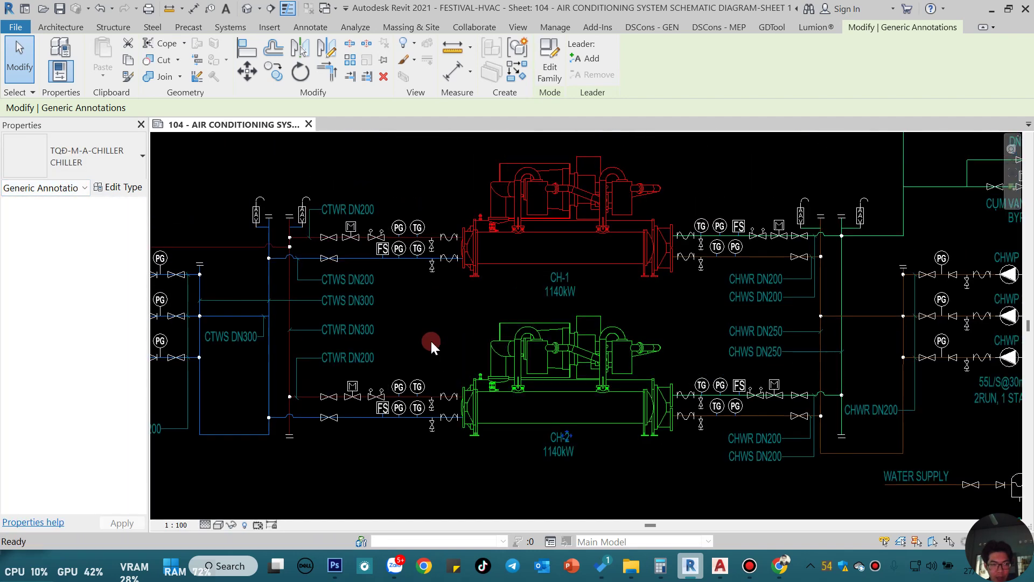
{"action": "mouse_move", "coordinate": [497, 337]}
{"action": "middle_mouse_down"}
{"action": "mouse_move", "coordinate": [492, 389]}
{"action": "mouse_move", "coordinate": [567, 335]}
{"action": "mouse_move", "coordinate": [531, 330]}
{"action": "mouse_move", "coordinate": [604, 328]}
{"action": "mouse_move", "coordinate": [571, 388]}
{"action": "middle_mouse_up"}
{"action": "scroll", "coordinate": [493, 388], "scroll_direction": "up", "scroll_amount": 1}
{"action": "scroll", "coordinate": [526, 393], "scroll_direction": "down", "scroll_amount": 2}
{"action": "scroll", "coordinate": [519, 370], "scroll_direction": "down", "scroll_amount": 1}
{"action": "scroll", "coordinate": [518, 363], "scroll_direction": "down", "scroll_amount": 2}
{"action": "scroll", "coordinate": [518, 364], "scroll_direction": "down", "scroll_amount": 2}
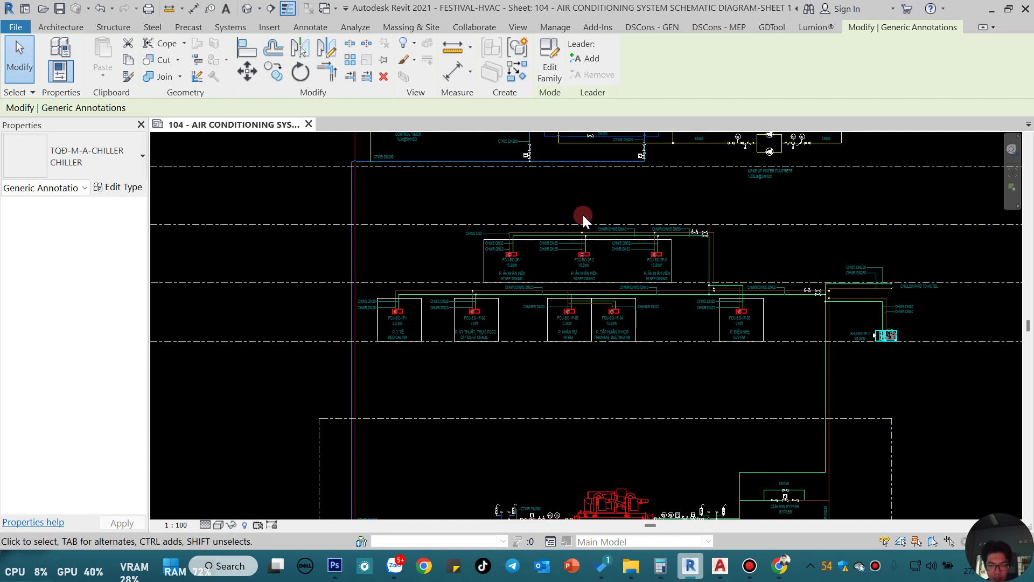
{"action": "left_click", "coordinate": [16, 28]}
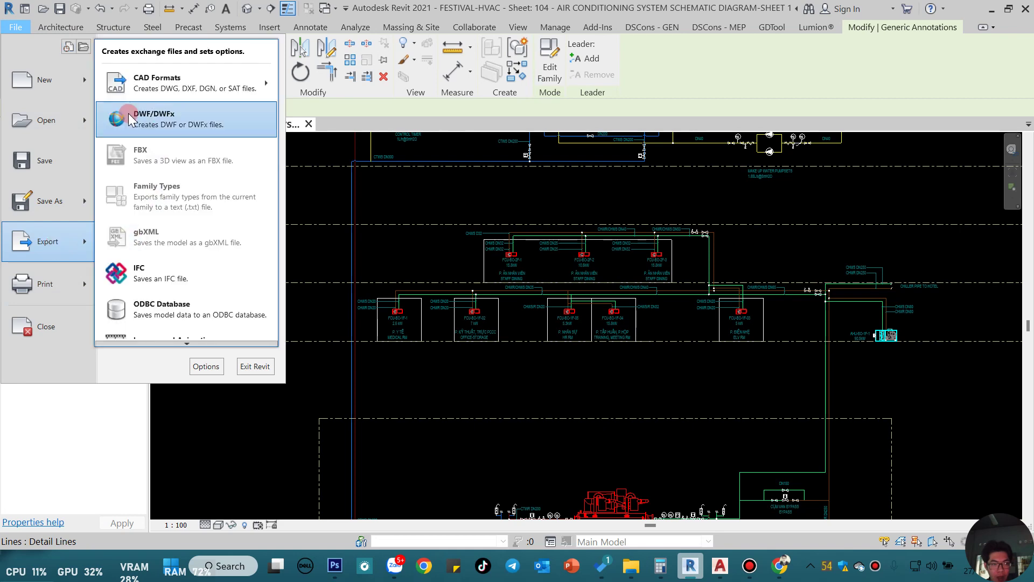
{"action": "mouse_move", "coordinate": [186, 83]}
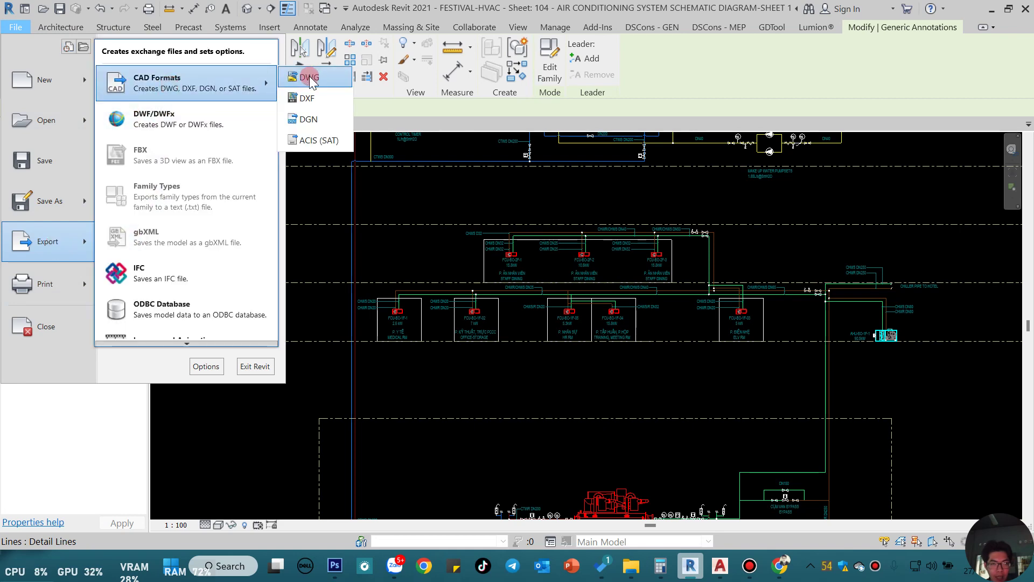
Open the CTC MEP standard DWG export setup and scroll through its category layer mappings
{"action": "left_click", "coordinate": [310, 78]}
{"action": "left_click", "coordinate": [457, 120]}
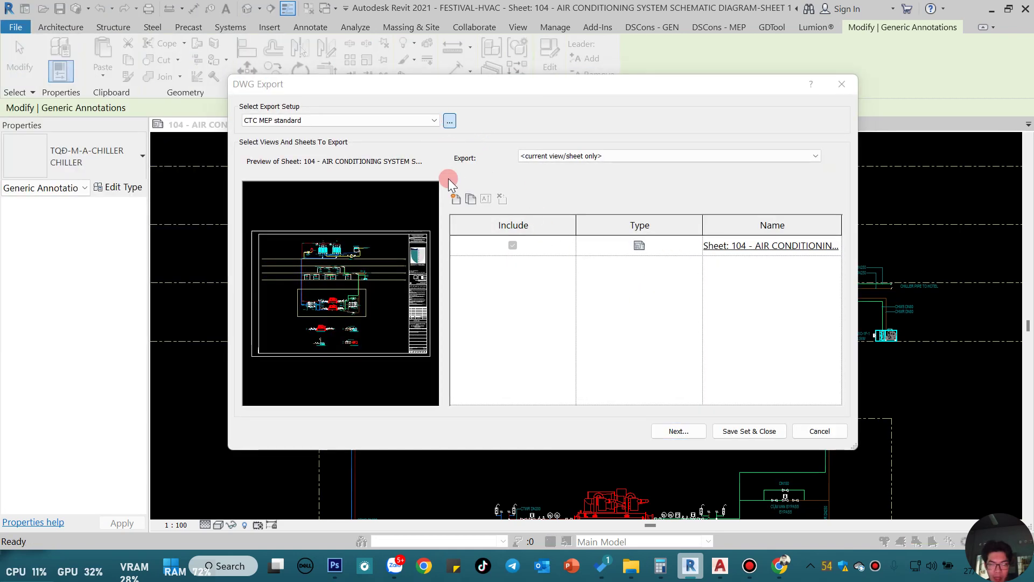
{"action": "scroll", "coordinate": [372, 237], "scroll_direction": "down", "scroll_amount": 1}
{"action": "scroll", "coordinate": [368, 240], "scroll_direction": "down", "scroll_amount": 3}
{"action": "scroll", "coordinate": [368, 241], "scroll_direction": "down", "scroll_amount": 1}
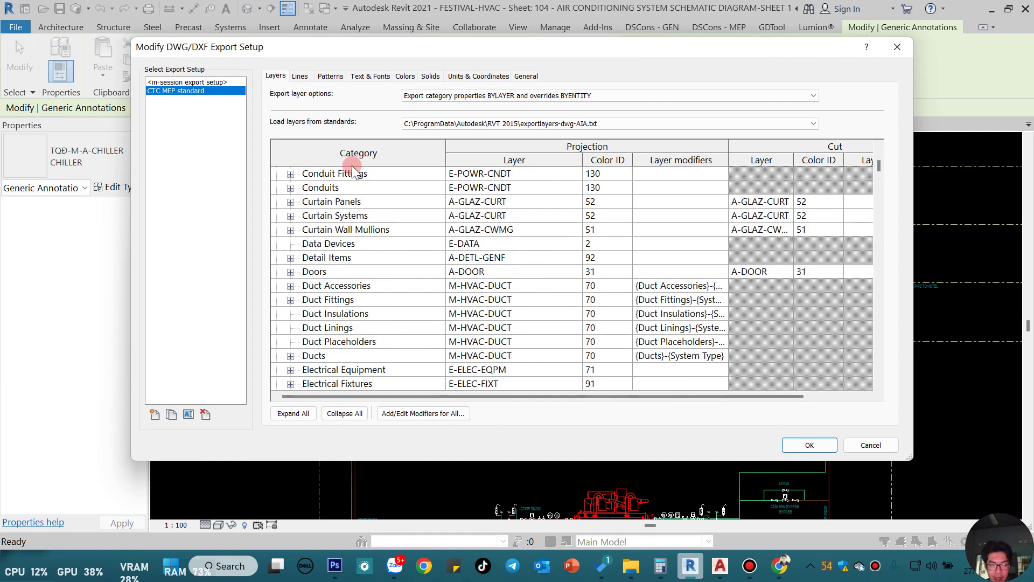
{"action": "scroll", "coordinate": [376, 263], "scroll_direction": "down", "scroll_amount": 1}
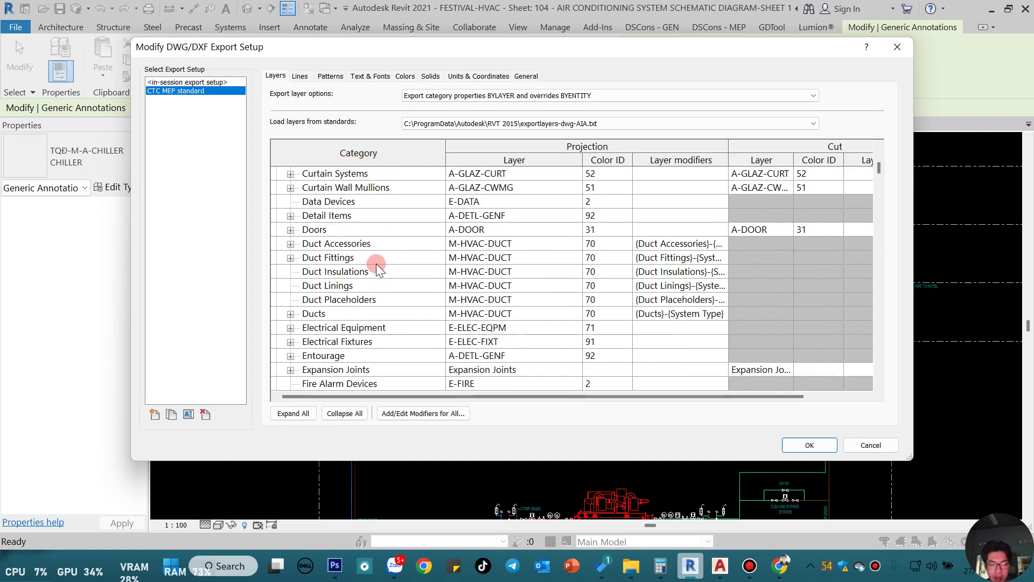
{"action": "scroll", "coordinate": [376, 264], "scroll_direction": "down", "scroll_amount": 3}
{"action": "scroll", "coordinate": [376, 264], "scroll_direction": "down", "scroll_amount": 4}
{"action": "scroll", "coordinate": [376, 263], "scroll_direction": "down", "scroll_amount": 4}
{"action": "scroll", "coordinate": [376, 263], "scroll_direction": "down", "scroll_amount": 4}
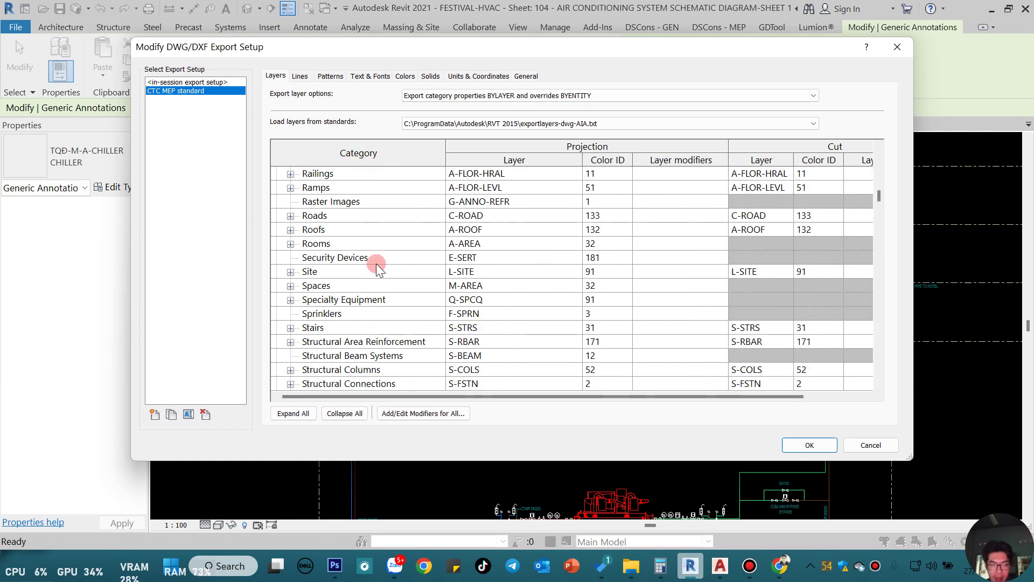
{"action": "scroll", "coordinate": [377, 263], "scroll_direction": "down", "scroll_amount": 2}
{"action": "mouse_move", "coordinate": [870, 204]}
{"action": "left_mouse_down"}
{"action": "mouse_move", "coordinate": [890, 156]}
{"action": "mouse_move", "coordinate": [878, 325]}
{"action": "mouse_move", "coordinate": [890, 155]}
{"action": "left_mouse_up"}
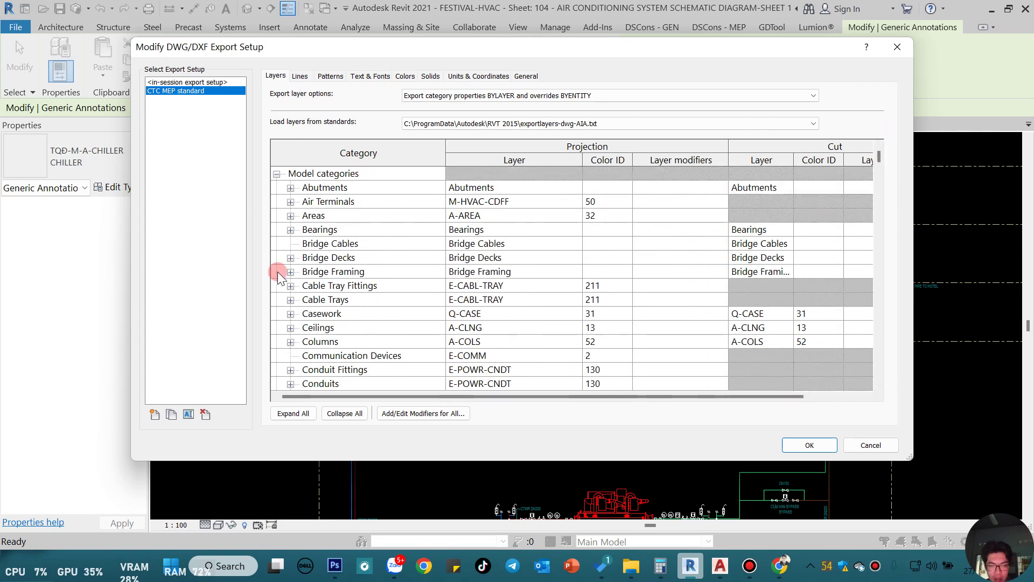
Check the Bridge Cables layer, then switch to AutoCAD's RV TO CAD DÙNG SO SÁNH LAYER.dwg
{"action": "left_click", "coordinate": [358, 243]}
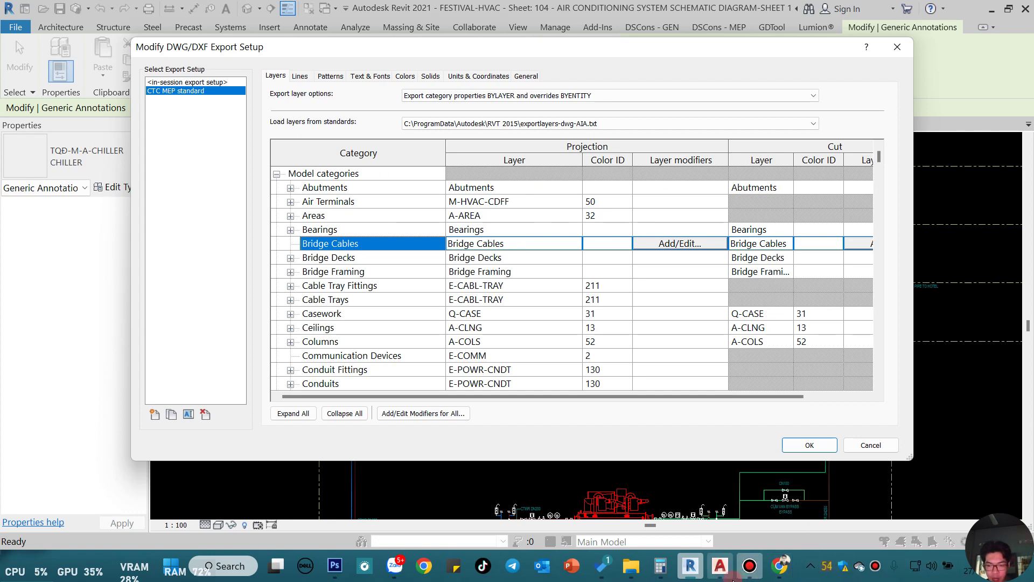
{"action": "left_click", "coordinate": [720, 565]}
{"action": "scroll", "coordinate": [571, 264], "scroll_direction": "down", "scroll_amount": 4}
Pan and zoom to the FILE GỐC exported schematic around chiller CH-1
{"action": "scroll", "coordinate": [707, 331], "scroll_direction": "up", "scroll_amount": 6}
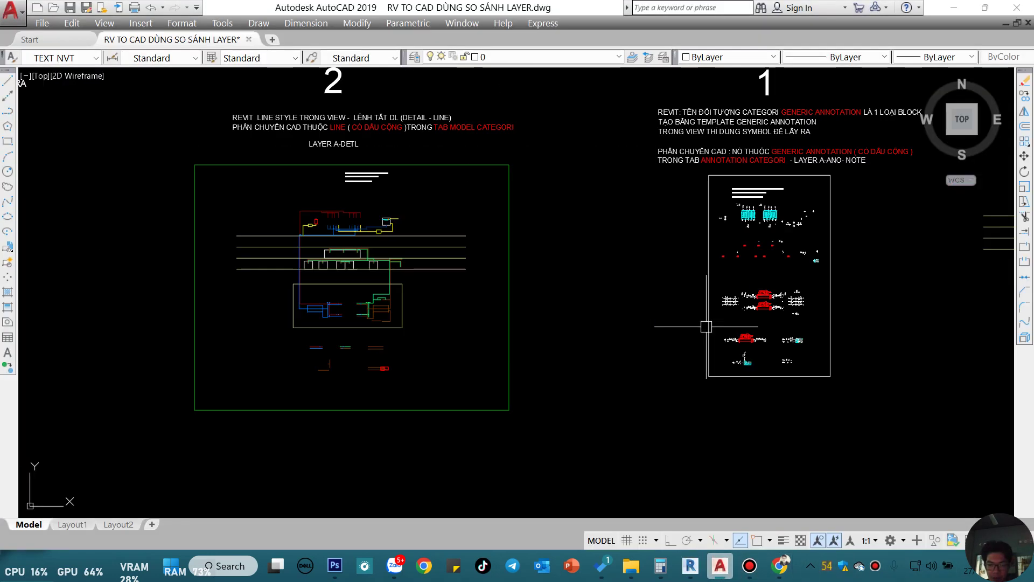
{"action": "scroll", "coordinate": [586, 321], "scroll_direction": "down", "scroll_amount": 2}
{"action": "middle_click_drag", "start_coordinate": [593, 314], "coordinate": [480, 303]}
{"action": "scroll", "coordinate": [560, 295], "scroll_direction": "up", "scroll_amount": 1}
{"action": "middle_click_drag", "start_coordinate": [561, 295], "coordinate": [480, 291]}
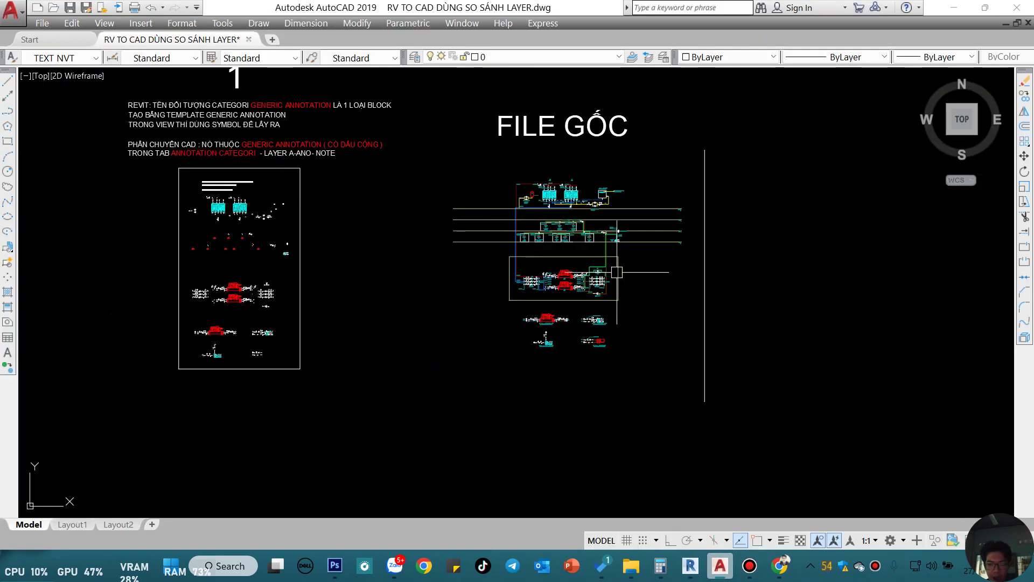
{"action": "scroll", "coordinate": [597, 281], "scroll_direction": "up", "scroll_amount": 4}
{"action": "scroll", "coordinate": [598, 281], "scroll_direction": "up", "scroll_amount": 3}
{"action": "middle_click_drag", "start_coordinate": [597, 280], "coordinate": [605, 313]}
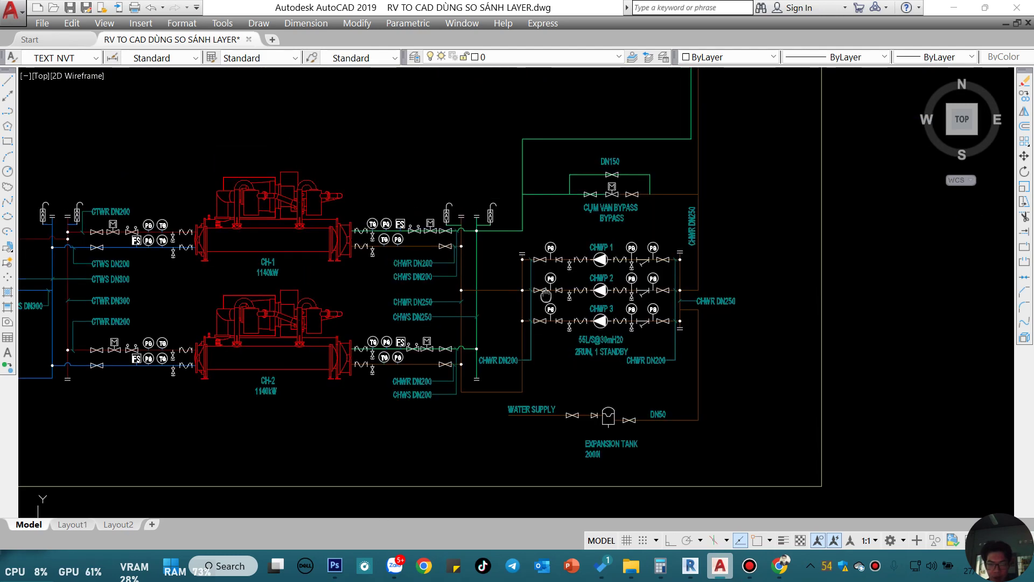
{"action": "scroll", "coordinate": [606, 313], "scroll_direction": "down", "scroll_amount": 2}
{"action": "scroll", "coordinate": [626, 338], "scroll_direction": "up", "scroll_amount": 3}
Select the green pipe and red vertical line to read their layers, then deselect
{"action": "left_click", "coordinate": [703, 347]}
{"action": "left_click", "coordinate": [663, 371]}
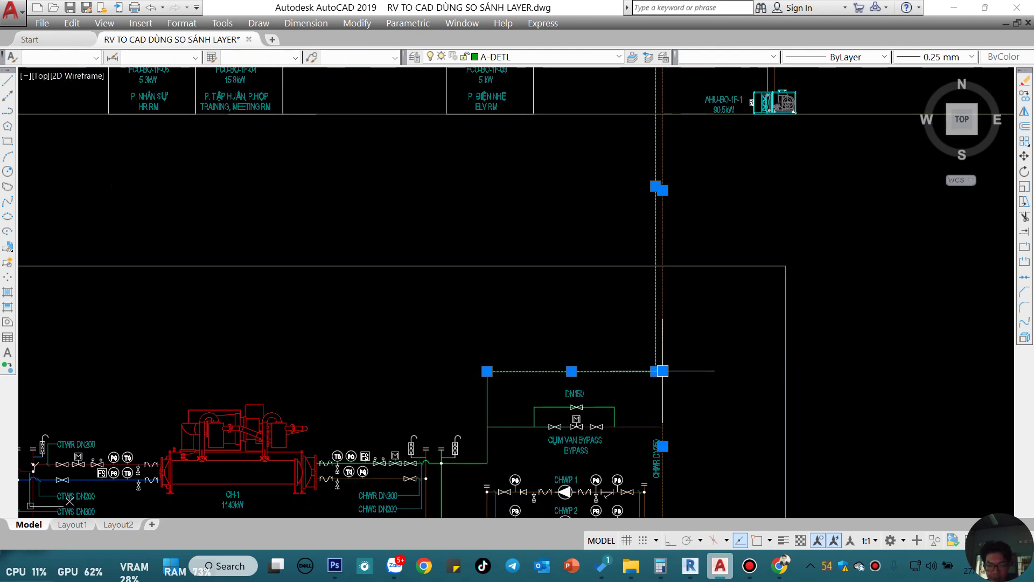
{"action": "scroll", "coordinate": [676, 330], "scroll_direction": "down", "scroll_amount": 5}
{"action": "scroll", "coordinate": [661, 278], "scroll_direction": "up", "scroll_amount": 3}
{"action": "scroll", "coordinate": [848, 331], "scroll_direction": "down", "scroll_amount": 2}
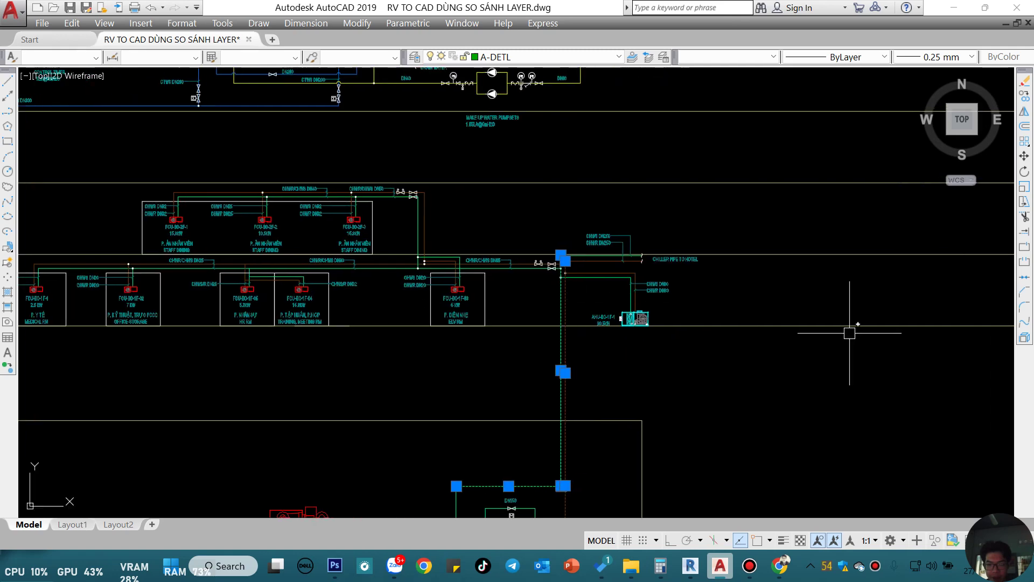
{"action": "middle_click_drag", "start_coordinate": [848, 331], "coordinate": [666, 315]}
{"action": "key", "text": "Escape"}
Select the vertical green pipe to confirm it sits on layer A-DETL, then deselect
{"action": "scroll", "coordinate": [780, 293], "scroll_direction": "up", "scroll_amount": 6}
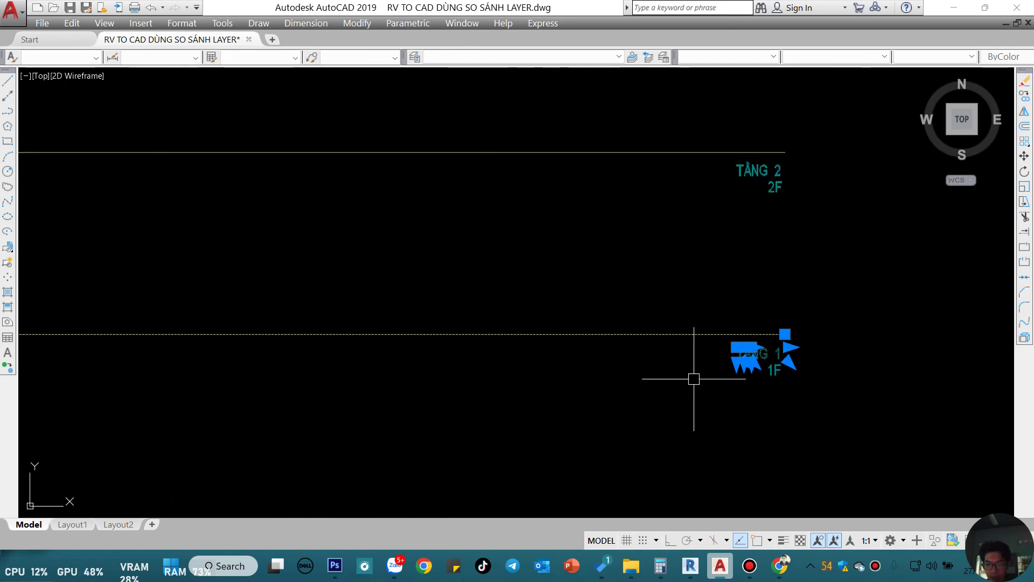
{"action": "scroll", "coordinate": [693, 376], "scroll_direction": "down", "scroll_amount": 4}
{"action": "mouse_move", "coordinate": [693, 376]}
{"action": "middle_mouse_down"}
{"action": "mouse_move", "coordinate": [679, 369]}
{"action": "mouse_move", "coordinate": [698, 369]}
{"action": "middle_mouse_up"}
{"action": "scroll", "coordinate": [699, 369], "scroll_direction": "up", "scroll_amount": 6}
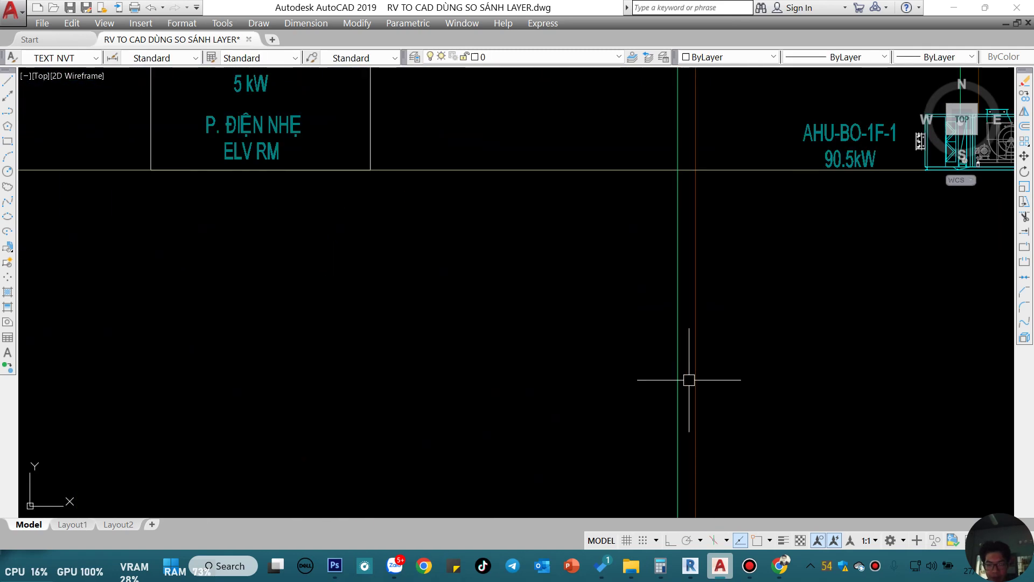
{"action": "left_click", "coordinate": [676, 384]}
{"action": "scroll", "coordinate": [673, 377], "scroll_direction": "down", "scroll_amount": 5}
{"action": "middle_click_drag", "start_coordinate": [676, 261], "coordinate": [676, 272]}
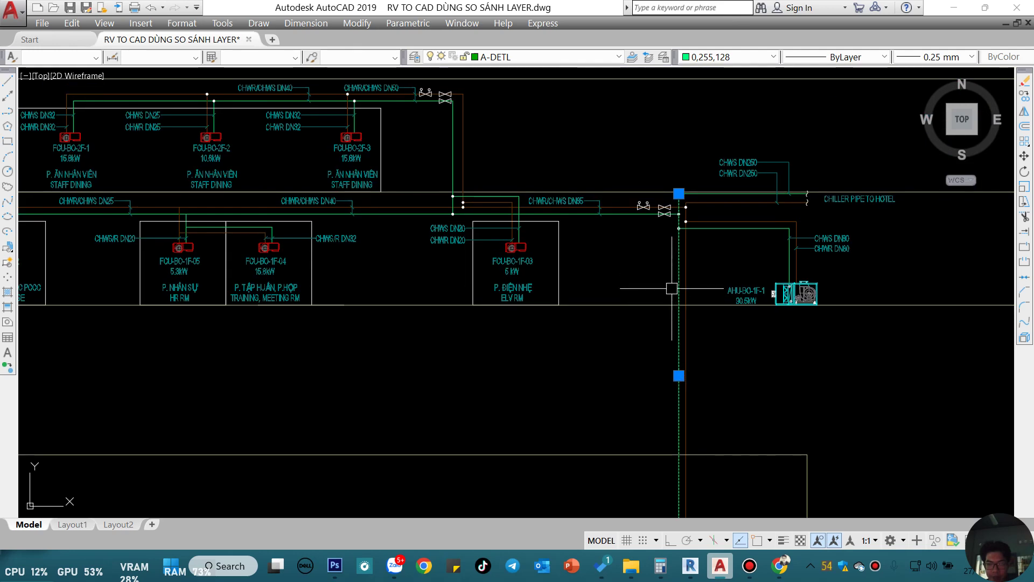
{"action": "scroll", "coordinate": [672, 288], "scroll_direction": "down", "scroll_amount": 5}
{"action": "key", "text": "Escape"}
Zoom out to show the three numbered comparison drawings 3, 2 and 1
{"action": "middle_click_drag", "start_coordinate": [700, 409], "coordinate": [721, 315]}
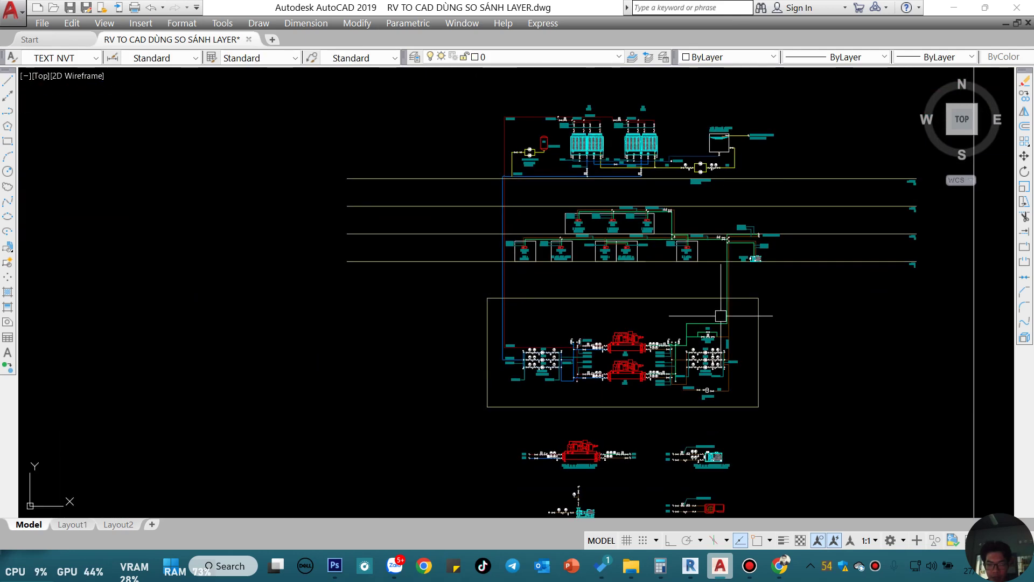
{"action": "scroll", "coordinate": [721, 315], "scroll_direction": "up", "scroll_amount": 6}
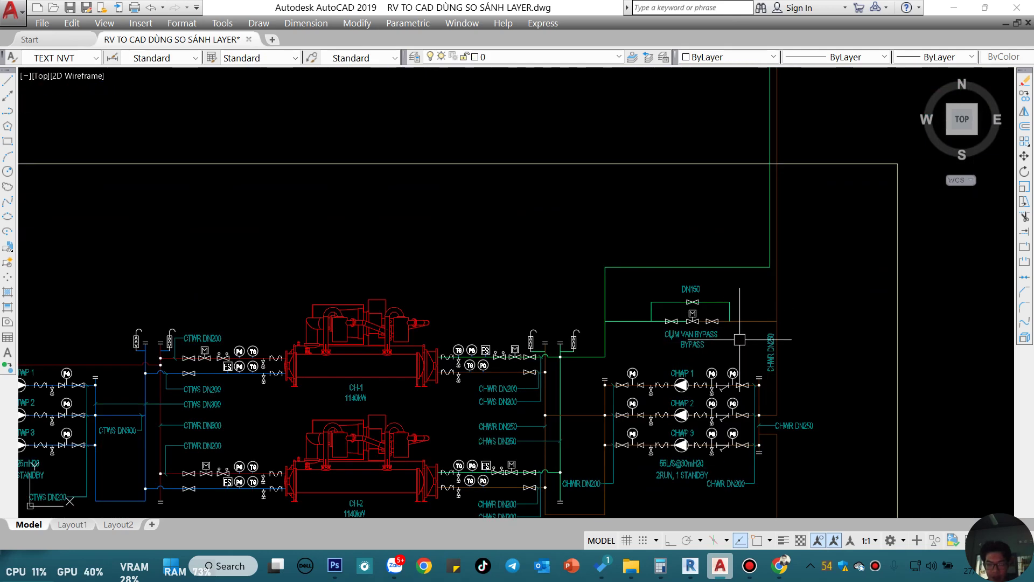
{"action": "scroll", "coordinate": [740, 339], "scroll_direction": "down", "scroll_amount": 5}
{"action": "middle_click_drag", "start_coordinate": [582, 302], "coordinate": [903, 303]}
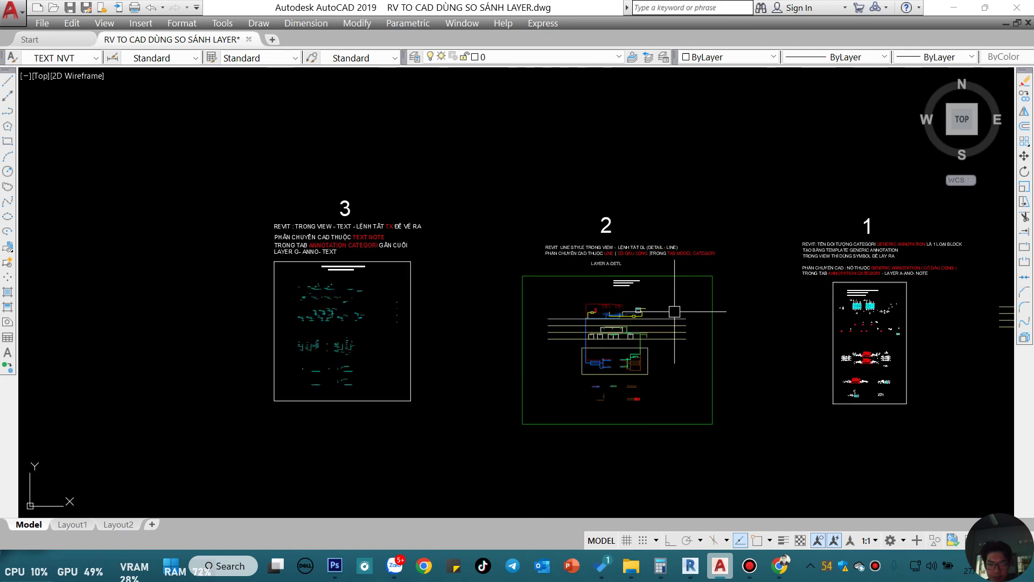
Zoom into drawing 2 and read its LAYER A-DETL note
{"action": "scroll", "coordinate": [643, 266], "scroll_direction": "up", "scroll_amount": 8}
{"action": "scroll", "coordinate": [644, 267], "scroll_direction": "down", "scroll_amount": 3}
{"action": "scroll", "coordinate": [489, 282], "scroll_direction": "up", "scroll_amount": 4}
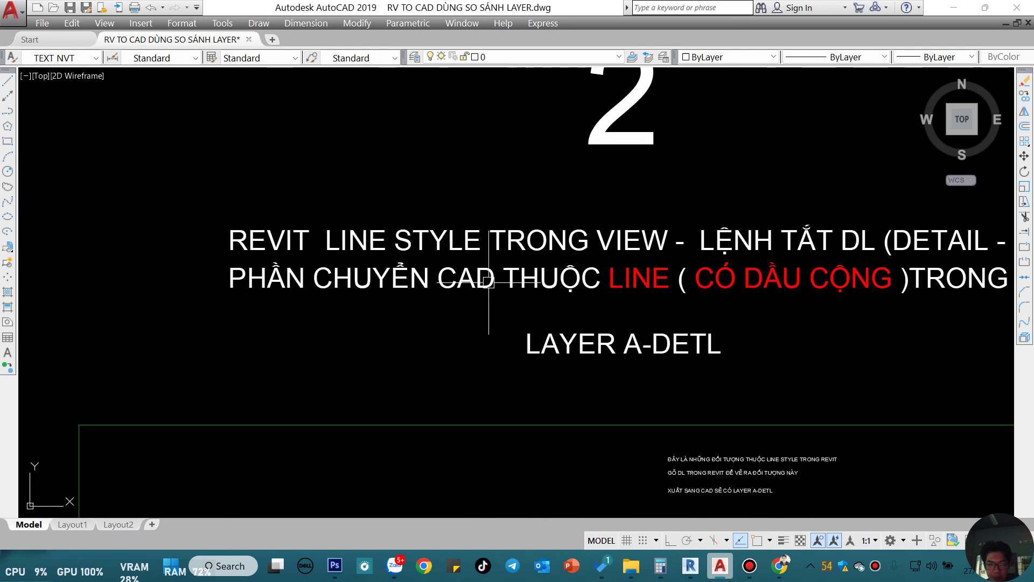
{"action": "scroll", "coordinate": [476, 254], "scroll_direction": "down", "scroll_amount": 3}
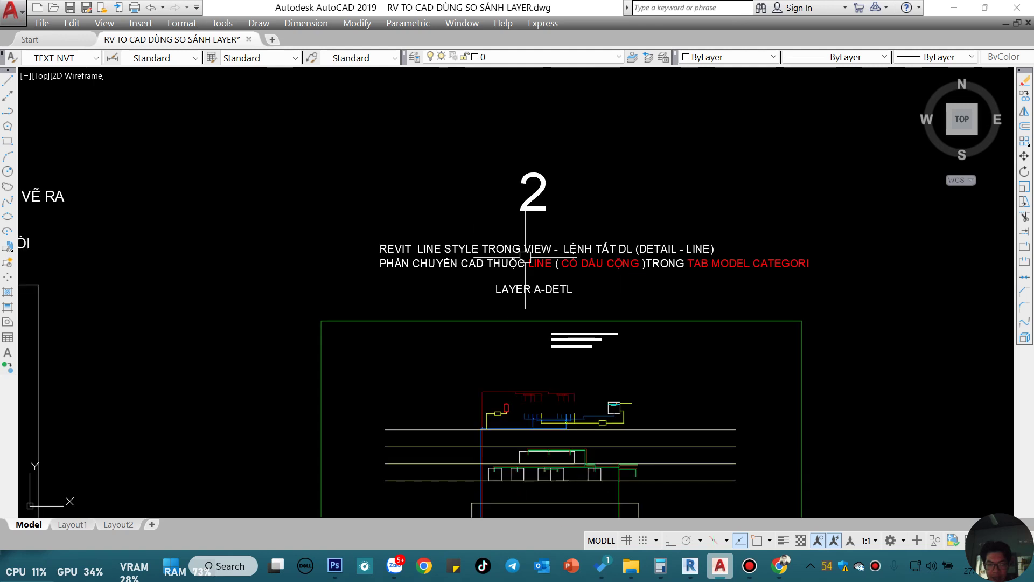
{"action": "middle_click_drag", "start_coordinate": [477, 254], "coordinate": [441, 253]}
{"action": "scroll", "coordinate": [562, 250], "scroll_direction": "up", "scroll_amount": 3}
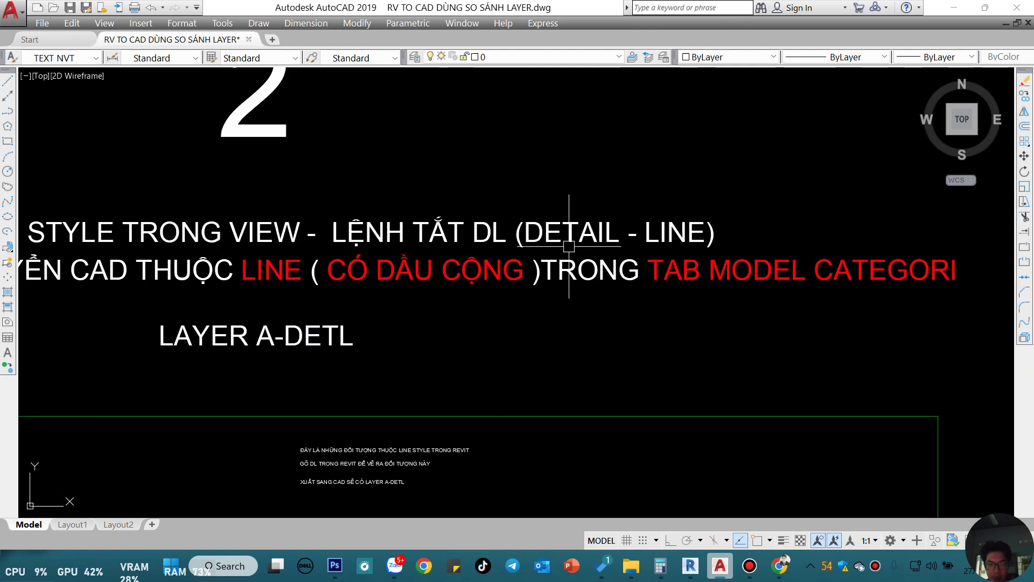
{"action": "mouse_move", "coordinate": [622, 245]}
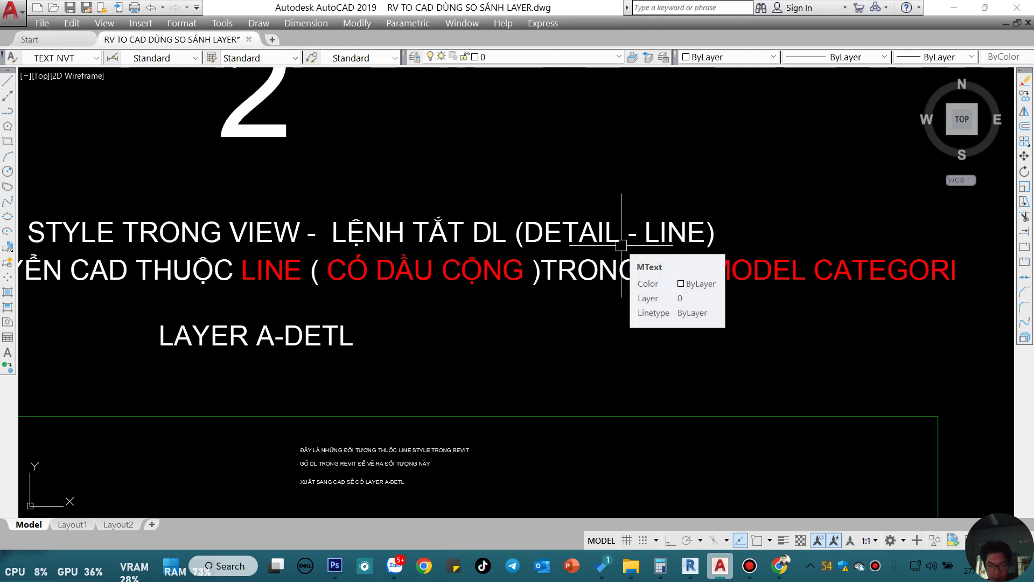
{"action": "scroll", "coordinate": [621, 245], "scroll_direction": "down", "scroll_amount": 3}
Zoom into the piping diagram and select the green vertical line: layer A-DETL, colour 0,255,128
{"action": "scroll", "coordinate": [628, 197], "scroll_direction": "up", "scroll_amount": 2}
{"action": "scroll", "coordinate": [630, 191], "scroll_direction": "up", "scroll_amount": 3}
{"action": "scroll", "coordinate": [606, 268], "scroll_direction": "up", "scroll_amount": 2}
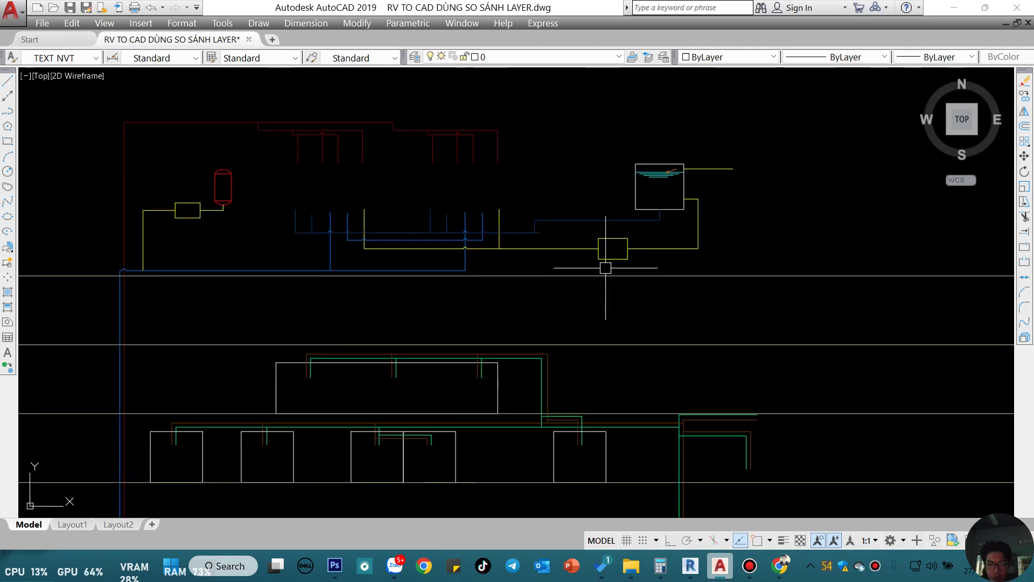
{"action": "scroll", "coordinate": [640, 319], "scroll_direction": "down", "scroll_amount": 2}
{"action": "scroll", "coordinate": [662, 295], "scroll_direction": "up", "scroll_amount": 2}
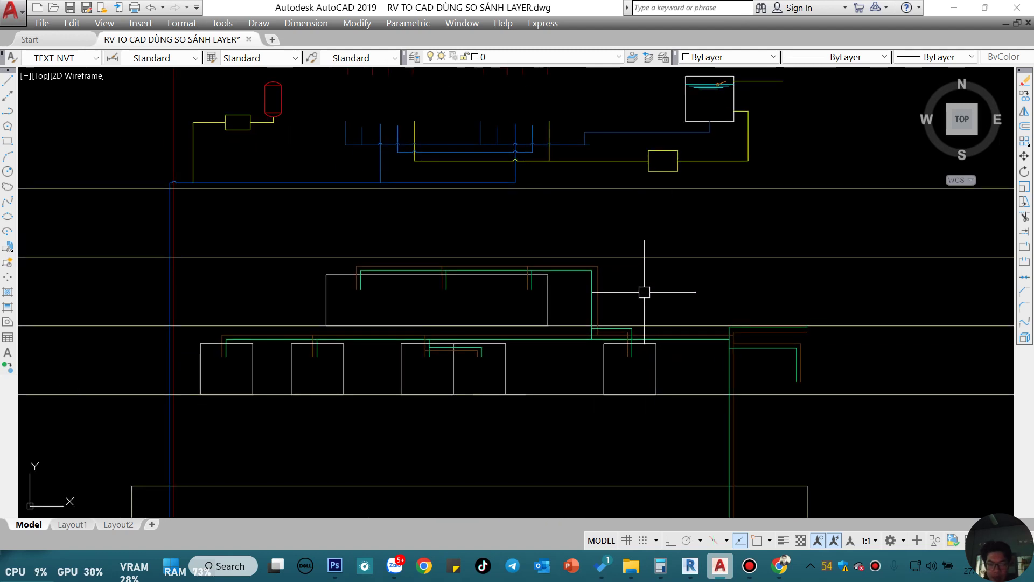
{"action": "scroll", "coordinate": [644, 292], "scroll_direction": "up", "scroll_amount": 2}
{"action": "scroll", "coordinate": [612, 279], "scroll_direction": "down", "scroll_amount": 2}
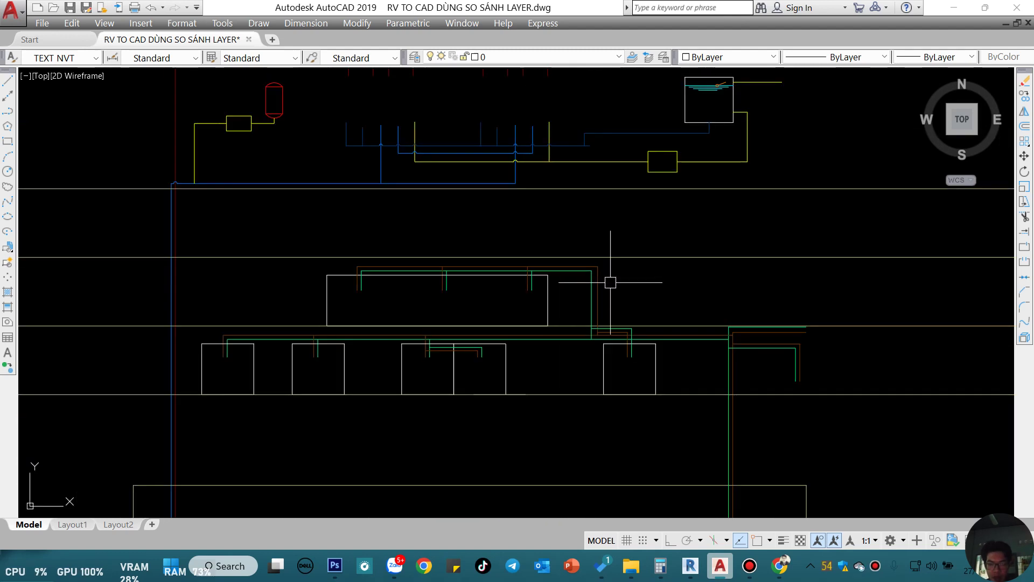
{"action": "scroll", "coordinate": [661, 288], "scroll_direction": "up", "scroll_amount": 1}
{"action": "scroll", "coordinate": [650, 290], "scroll_direction": "up", "scroll_amount": 3}
{"action": "left_click", "coordinate": [644, 292]}
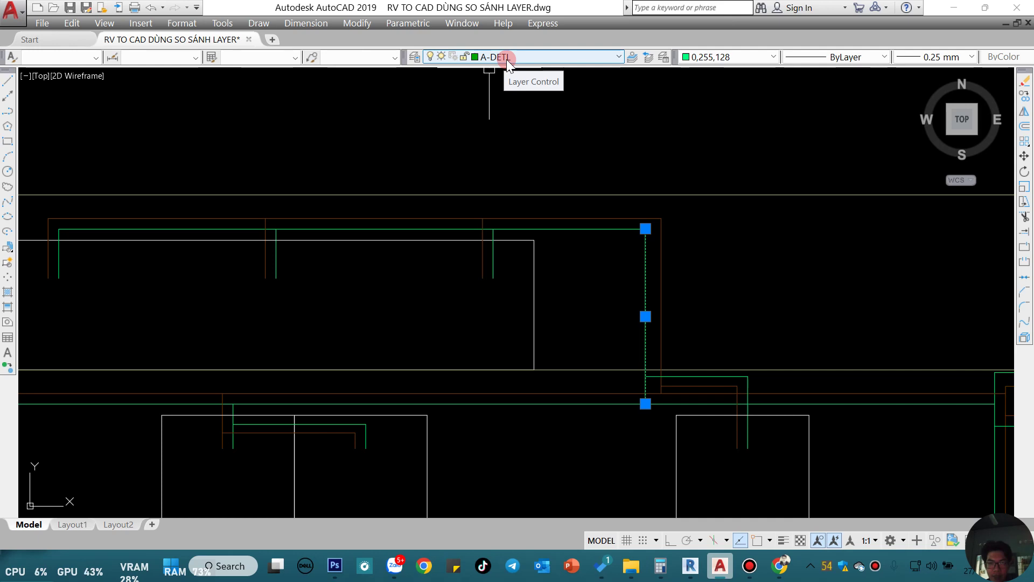
Bring AutoCAD forward and zoom in on drawing 2's note text
{"action": "scroll", "coordinate": [596, 237], "scroll_direction": "down", "scroll_amount": 2}
{"action": "scroll", "coordinate": [596, 261], "scroll_direction": "down", "scroll_amount": 2}
{"action": "scroll", "coordinate": [595, 291], "scroll_direction": "down", "scroll_amount": 2}
{"action": "scroll", "coordinate": [595, 367], "scroll_direction": "down", "scroll_amount": 2}
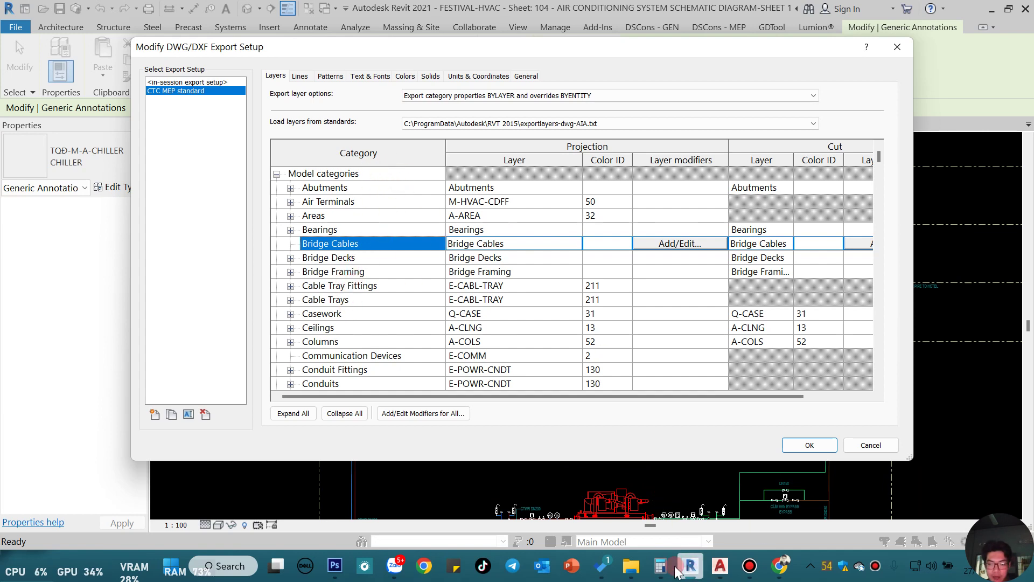
{"action": "left_click", "coordinate": [720, 565]}
{"action": "scroll", "coordinate": [625, 279], "scroll_direction": "up", "scroll_amount": 3}
{"action": "scroll", "coordinate": [625, 278], "scroll_direction": "up", "scroll_amount": 2}
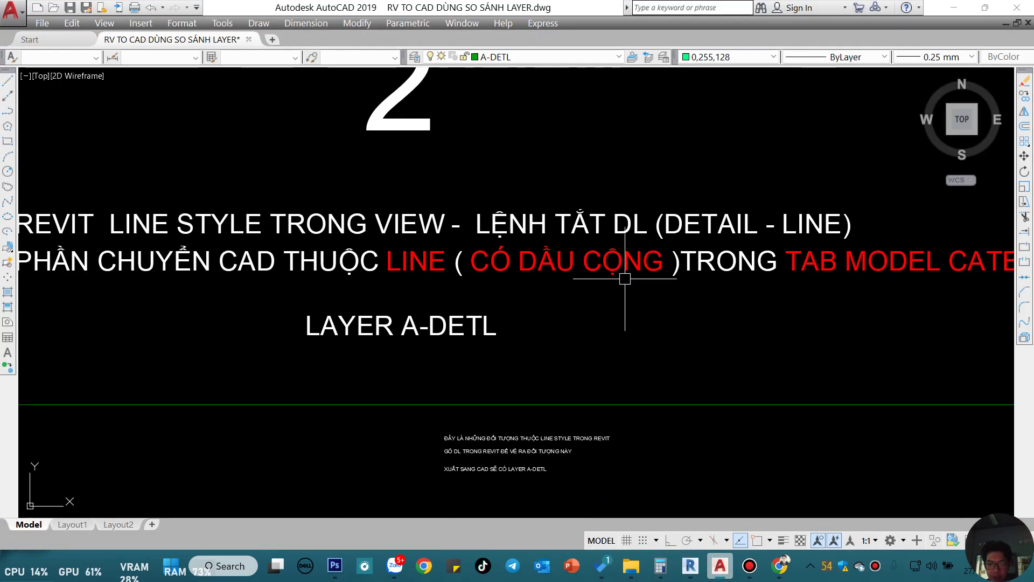
Pan along drawing 2's layer A-DETL note, then return to Revit's export layer setup
{"action": "scroll", "coordinate": [625, 279], "scroll_direction": "down", "scroll_amount": 2}
{"action": "scroll", "coordinate": [532, 289], "scroll_direction": "up", "scroll_amount": 2}
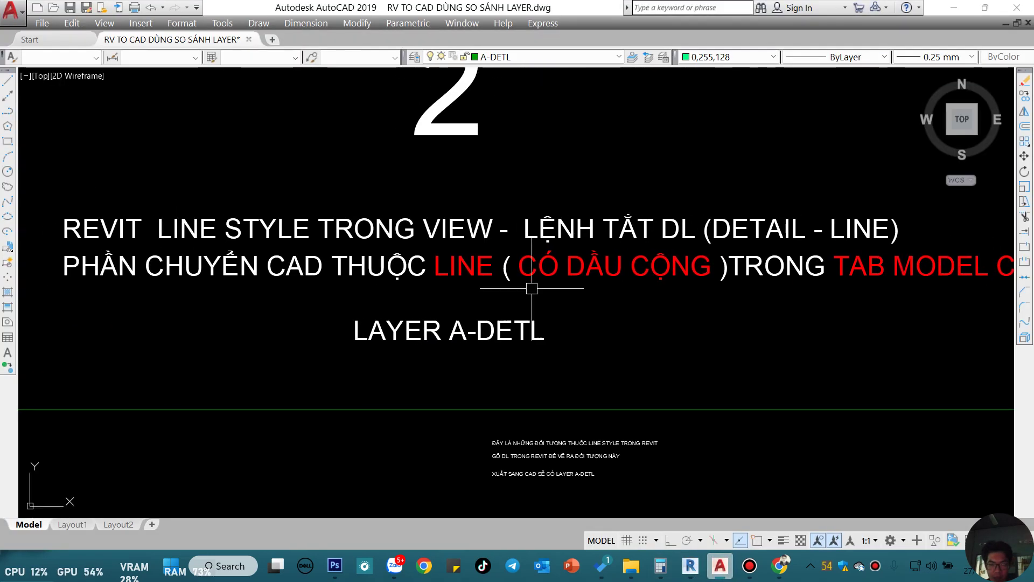
{"action": "middle_click_drag", "start_coordinate": [532, 288], "coordinate": [473, 295]}
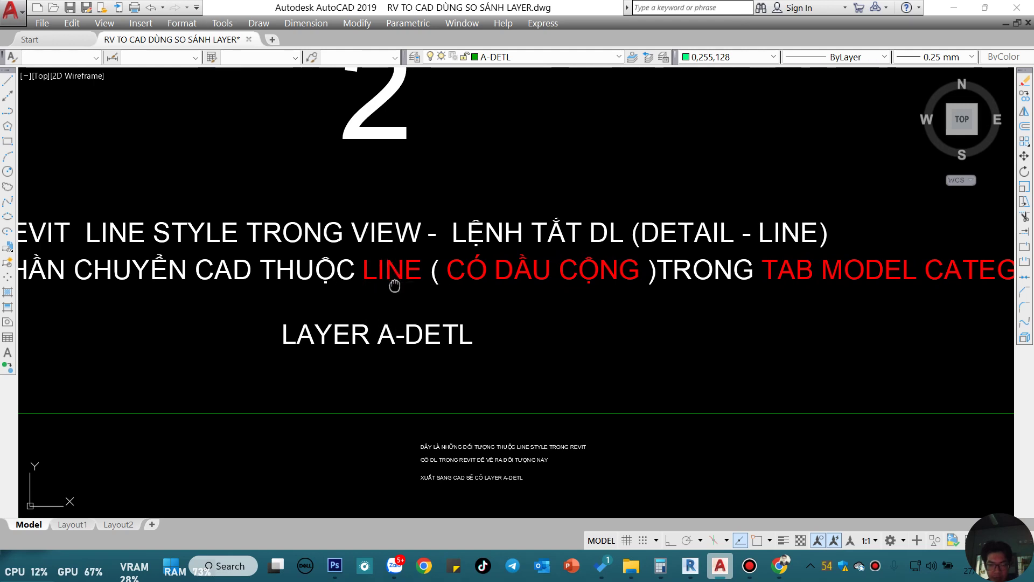
{"action": "middle_click_drag", "start_coordinate": [394, 285], "coordinate": [263, 278]}
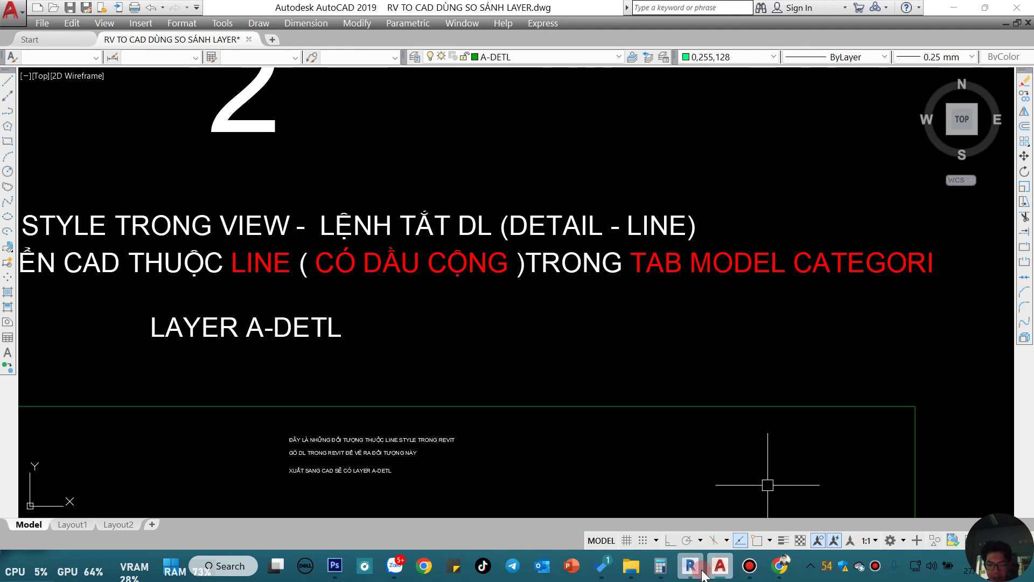
{"action": "key", "text": "alt+Tab"}
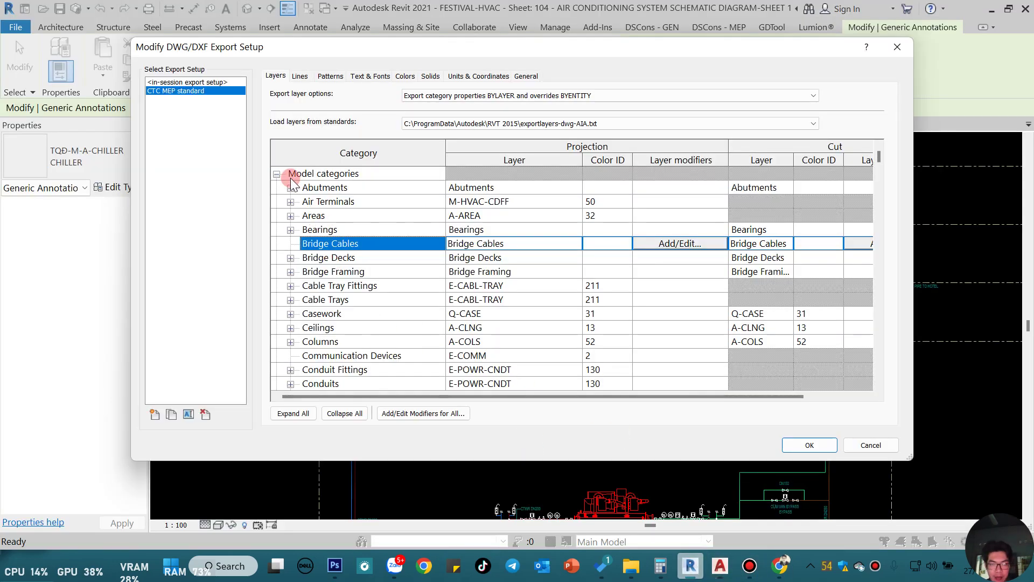
Collapse all category groups and re-expand only Model categories
{"action": "left_click", "coordinate": [277, 173]}
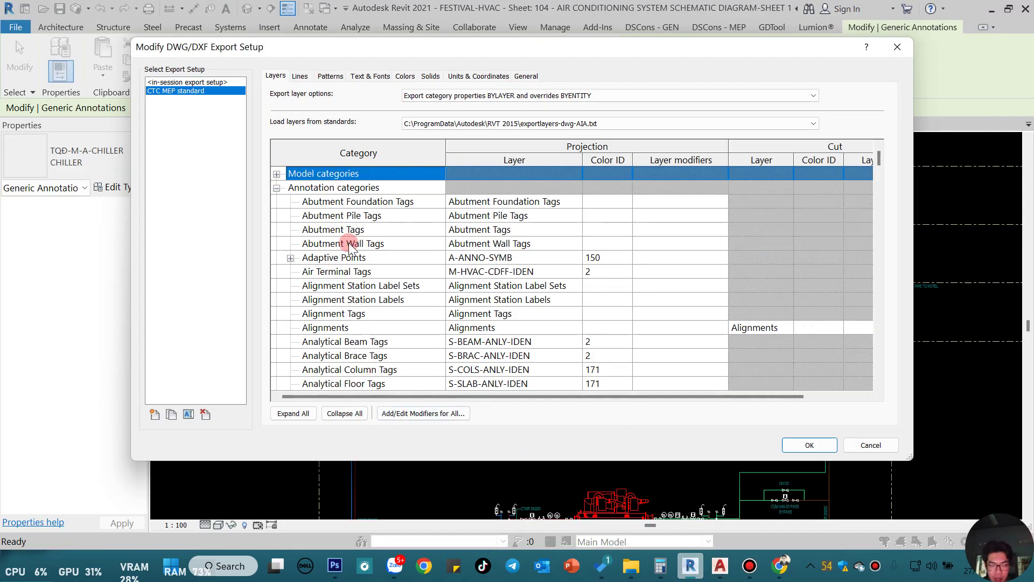
{"action": "left_click", "coordinate": [344, 417]}
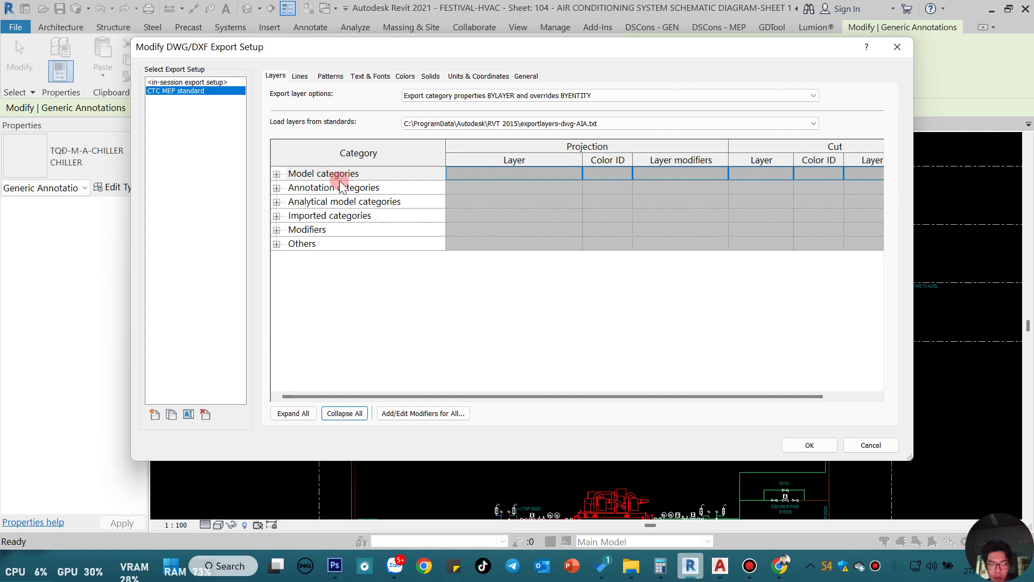
{"action": "left_click", "coordinate": [315, 178]}
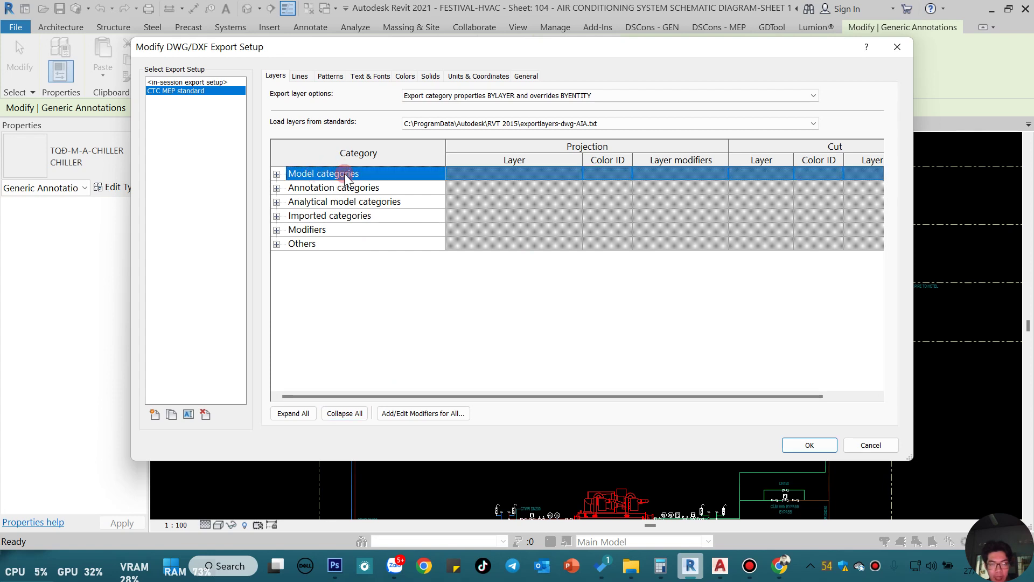
{"action": "left_click", "coordinate": [277, 173]}
Scroll the Model categories and select Lines, mapped to layer A-DETL with colour 90
{"action": "scroll", "coordinate": [372, 264], "scroll_direction": "down", "scroll_amount": 2}
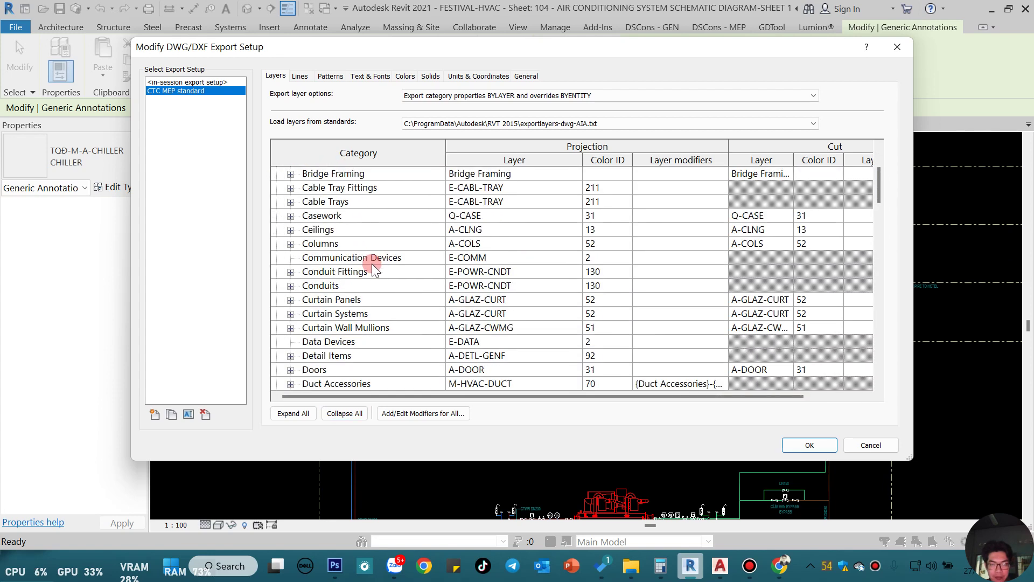
{"action": "scroll", "coordinate": [371, 264], "scroll_direction": "down", "scroll_amount": 4}
{"action": "scroll", "coordinate": [372, 263], "scroll_direction": "down", "scroll_amount": 4}
{"action": "scroll", "coordinate": [371, 263], "scroll_direction": "down", "scroll_amount": 4}
{"action": "scroll", "coordinate": [372, 264], "scroll_direction": "down", "scroll_amount": 5}
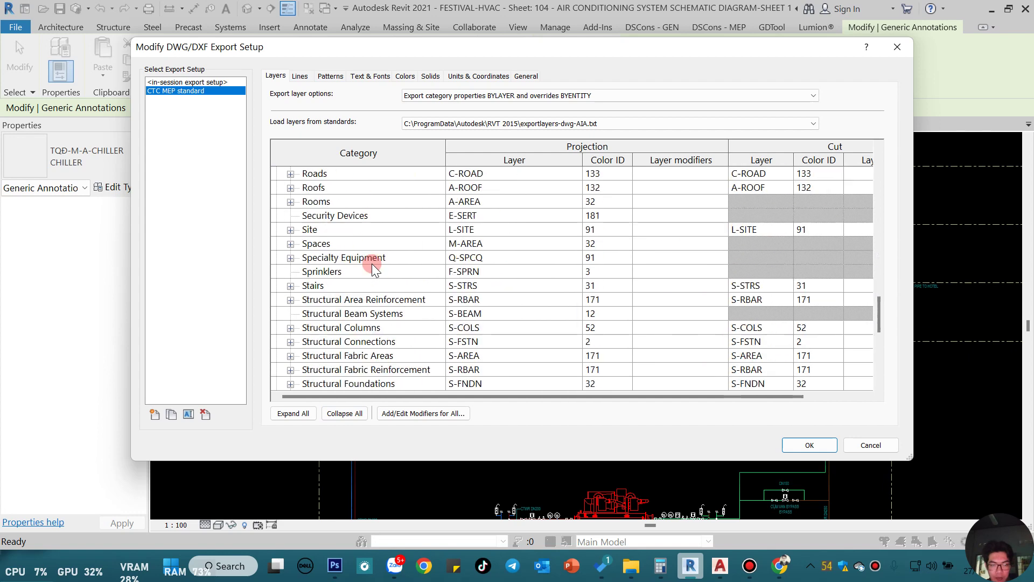
{"action": "scroll", "coordinate": [372, 264], "scroll_direction": "down", "scroll_amount": 5}
{"action": "scroll", "coordinate": [371, 264], "scroll_direction": "down", "scroll_amount": 4}
{"action": "scroll", "coordinate": [366, 296], "scroll_direction": "up", "scroll_amount": 2}
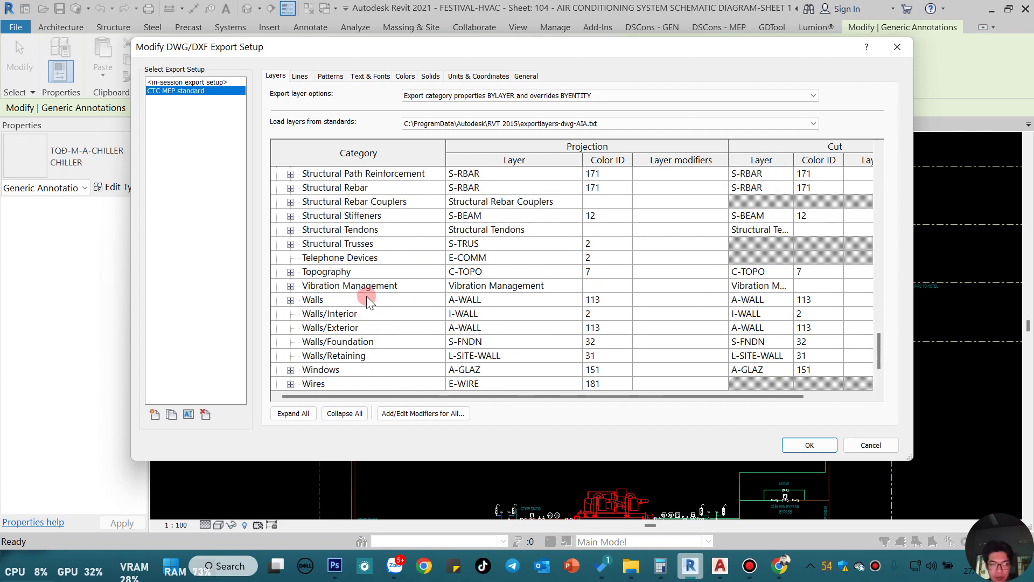
{"action": "scroll", "coordinate": [366, 296], "scroll_direction": "up", "scroll_amount": 4}
{"action": "scroll", "coordinate": [366, 295], "scroll_direction": "up", "scroll_amount": 2}
{"action": "scroll", "coordinate": [366, 296], "scroll_direction": "up", "scroll_amount": 5}
{"action": "scroll", "coordinate": [366, 295], "scroll_direction": "up", "scroll_amount": 2}
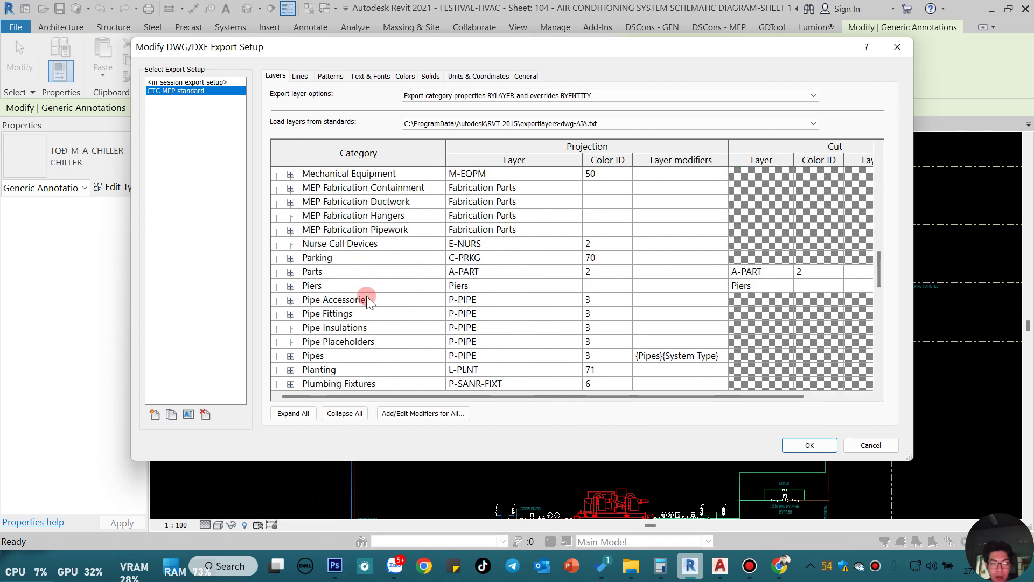
{"action": "scroll", "coordinate": [365, 292], "scroll_direction": "up", "scroll_amount": 4}
{"action": "left_click", "coordinate": [325, 315]}
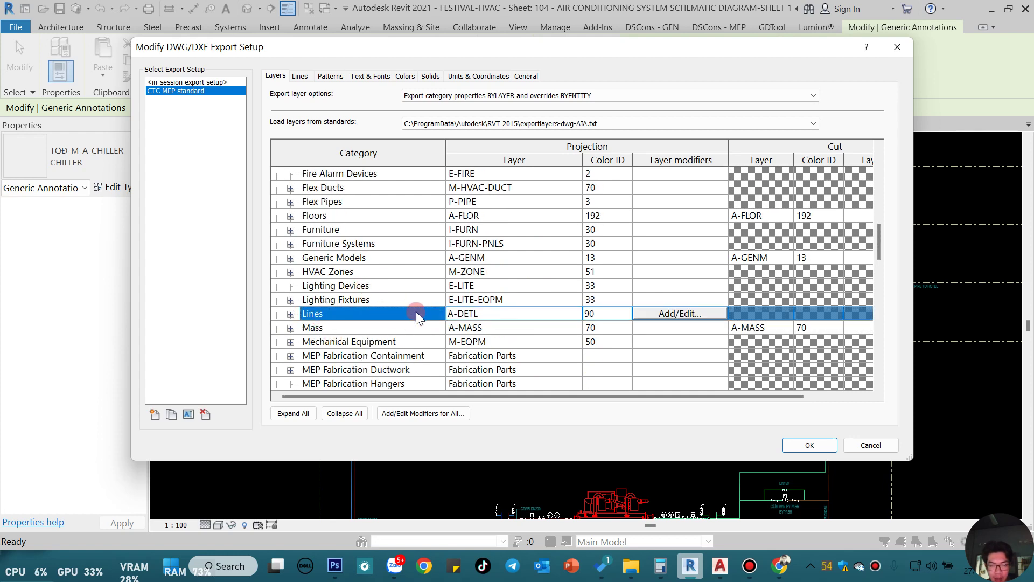
Expand Lines in the export layer table and scroll through its line style subcategories
{"action": "left_click", "coordinate": [290, 314]}
{"action": "scroll", "coordinate": [315, 306], "scroll_direction": "down", "scroll_amount": 2}
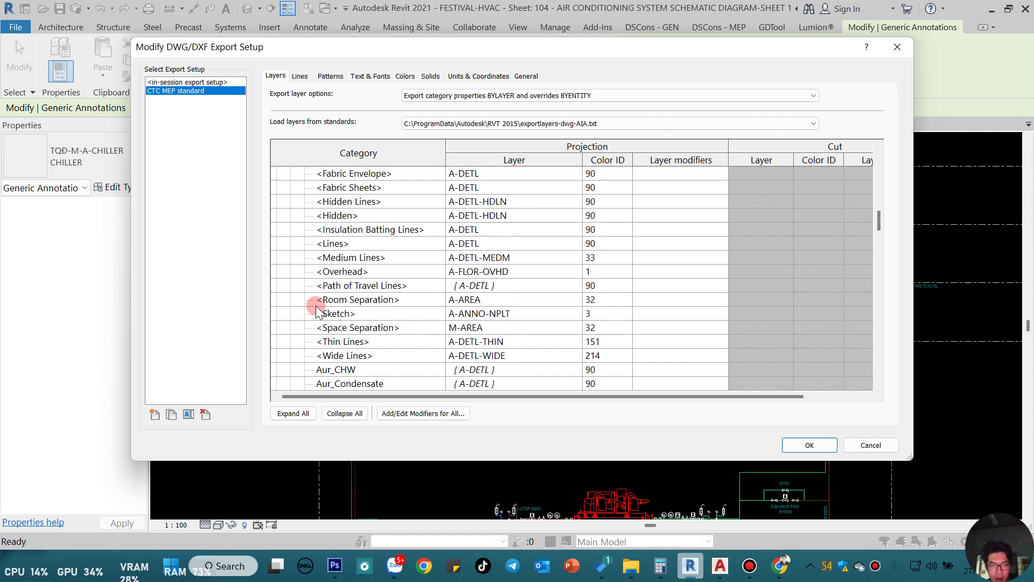
{"action": "scroll", "coordinate": [315, 306], "scroll_direction": "down", "scroll_amount": 5}
{"action": "scroll", "coordinate": [316, 305], "scroll_direction": "down", "scroll_amount": 3}
{"action": "scroll", "coordinate": [316, 306], "scroll_direction": "down", "scroll_amount": 3}
{"action": "scroll", "coordinate": [315, 306], "scroll_direction": "down", "scroll_amount": 4}
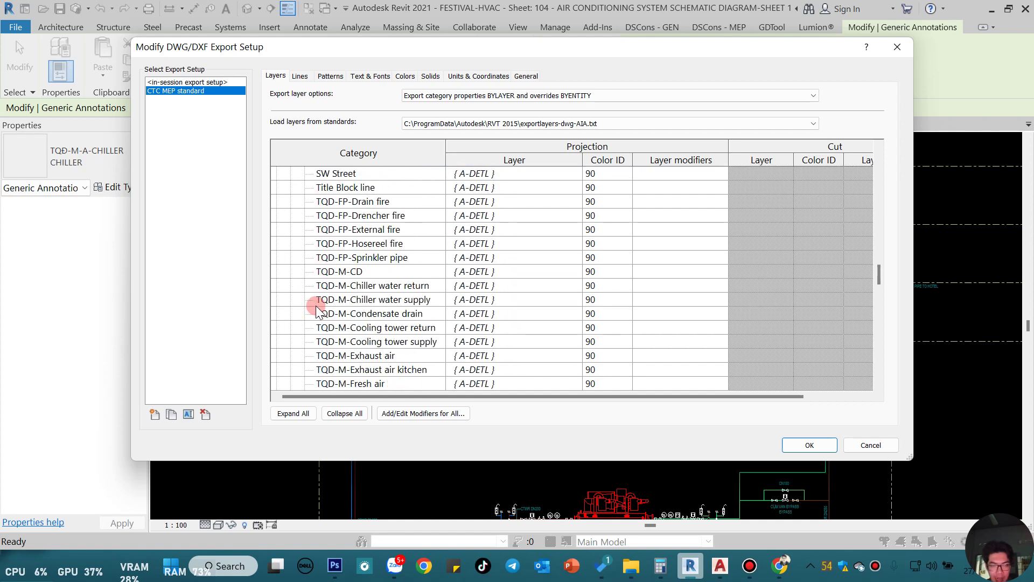
{"action": "scroll", "coordinate": [340, 304], "scroll_direction": "down", "scroll_amount": 2}
{"action": "scroll", "coordinate": [367, 302], "scroll_direction": "down", "scroll_amount": 3}
{"action": "scroll", "coordinate": [366, 302], "scroll_direction": "down", "scroll_amount": 5}
Select the TQD-M-Return air through TQD-PS-Hot water rows, then return to AutoCAD
{"action": "left_click", "coordinate": [360, 344]}
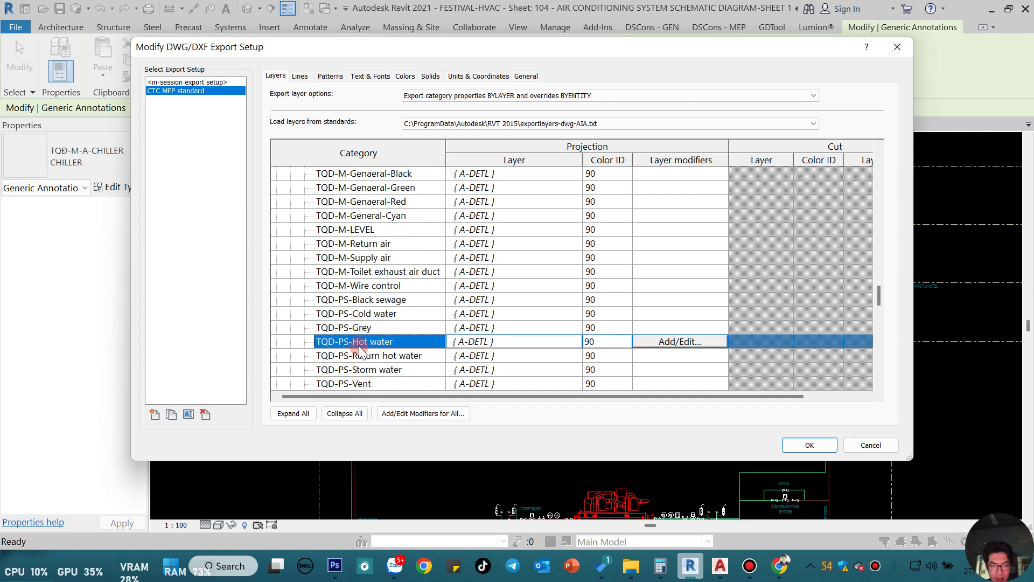
{"action": "left_click", "coordinate": [371, 246], "text": "shift"}
{"action": "scroll", "coordinate": [374, 279], "scroll_direction": "up", "scroll_amount": 6}
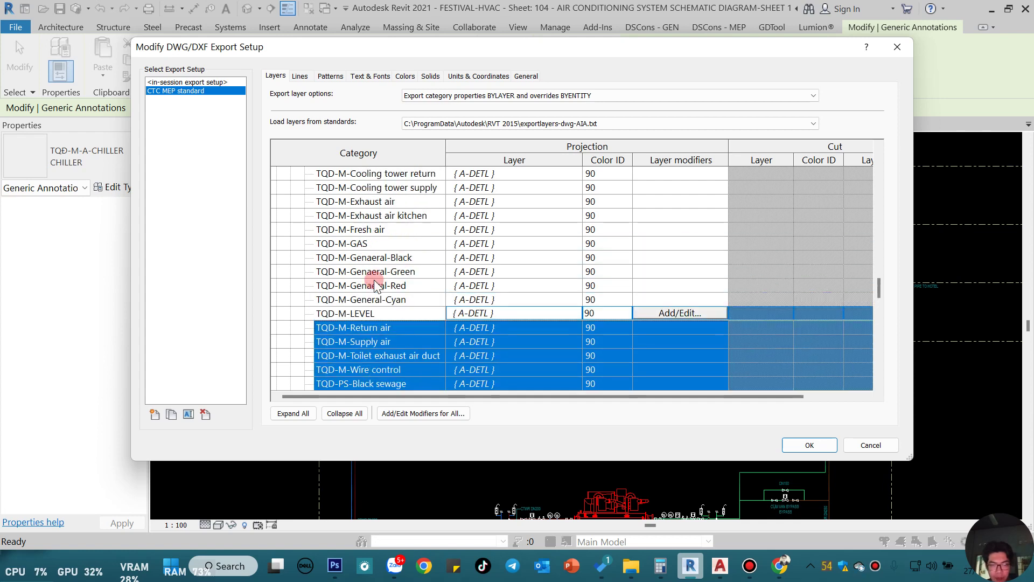
{"action": "scroll", "coordinate": [373, 279], "scroll_direction": "up", "scroll_amount": 8}
{"action": "scroll", "coordinate": [374, 280], "scroll_direction": "up", "scroll_amount": 8}
{"action": "scroll", "coordinate": [374, 280], "scroll_direction": "up", "scroll_amount": 6}
{"action": "scroll", "coordinate": [522, 256], "scroll_direction": "up", "scroll_amount": 1}
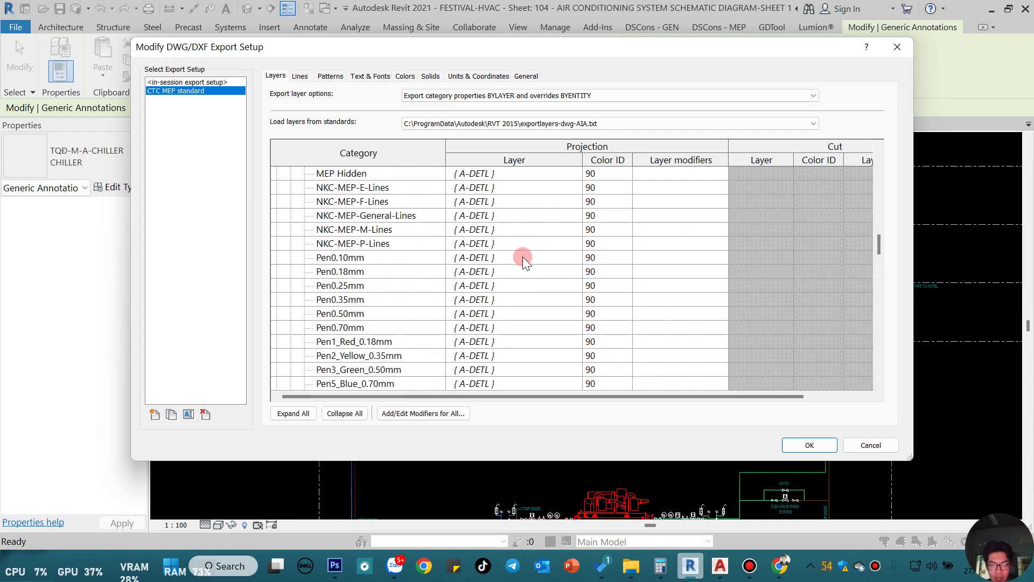
{"action": "scroll", "coordinate": [510, 248], "scroll_direction": "down", "scroll_amount": 2}
{"action": "scroll", "coordinate": [509, 249], "scroll_direction": "down", "scroll_amount": 3}
{"action": "scroll", "coordinate": [509, 249], "scroll_direction": "down", "scroll_amount": 1}
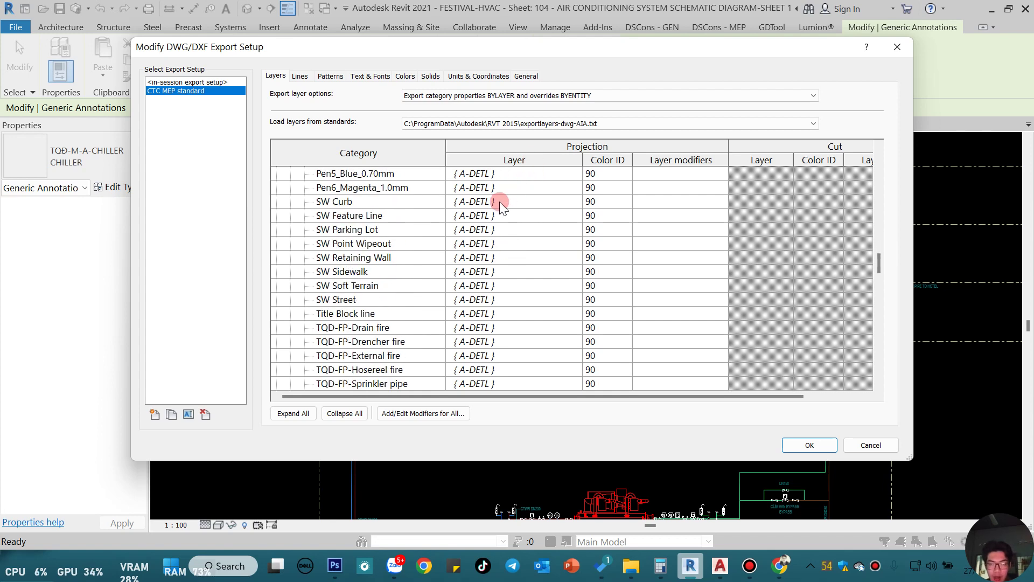
{"action": "scroll", "coordinate": [499, 202], "scroll_direction": "up", "scroll_amount": 8}
{"action": "scroll", "coordinate": [500, 201], "scroll_direction": "up", "scroll_amount": 8}
{"action": "scroll", "coordinate": [500, 202], "scroll_direction": "up", "scroll_amount": 7}
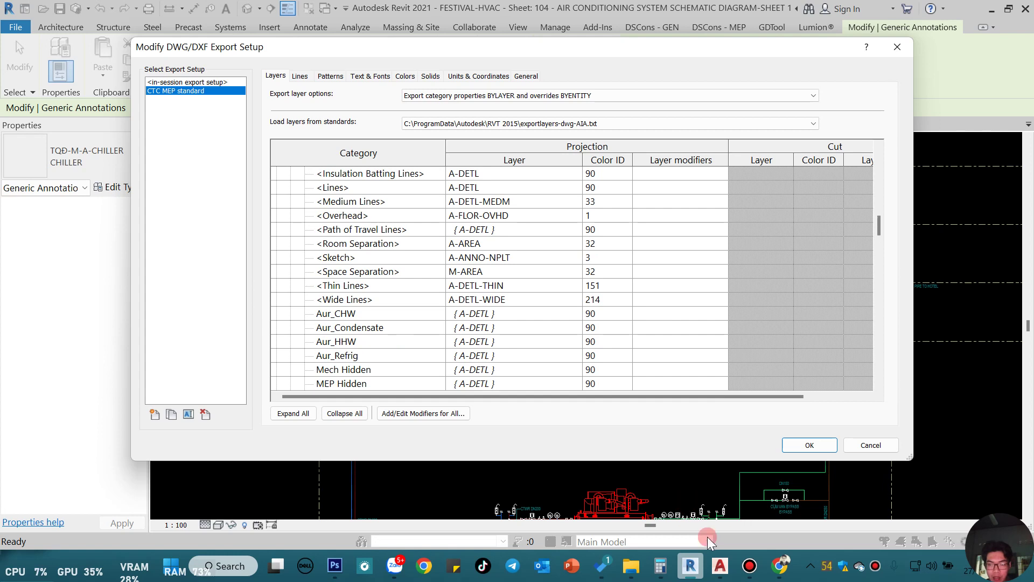
{"action": "left_click", "coordinate": [721, 566]}
Check the top yellow pipe line's layer in drawing 2, which reads A-DETL
{"action": "middle_click_drag", "start_coordinate": [428, 302], "coordinate": [670, 300]}
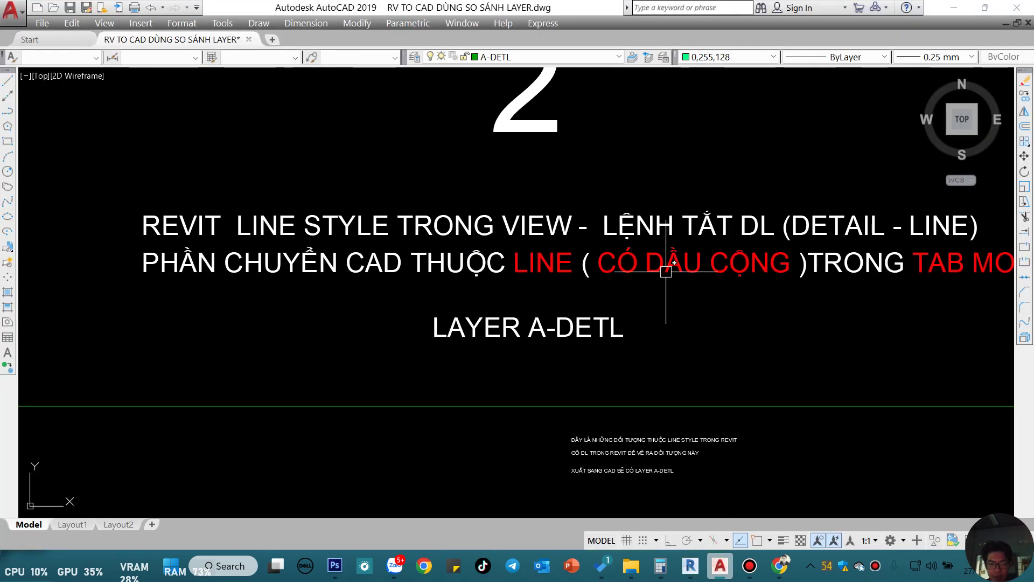
{"action": "scroll", "coordinate": [566, 277], "scroll_direction": "down", "scroll_amount": 3}
{"action": "scroll", "coordinate": [528, 272], "scroll_direction": "up", "scroll_amount": 2}
{"action": "scroll", "coordinate": [528, 272], "scroll_direction": "down", "scroll_amount": 1}
{"action": "scroll", "coordinate": [619, 323], "scroll_direction": "down", "scroll_amount": 3}
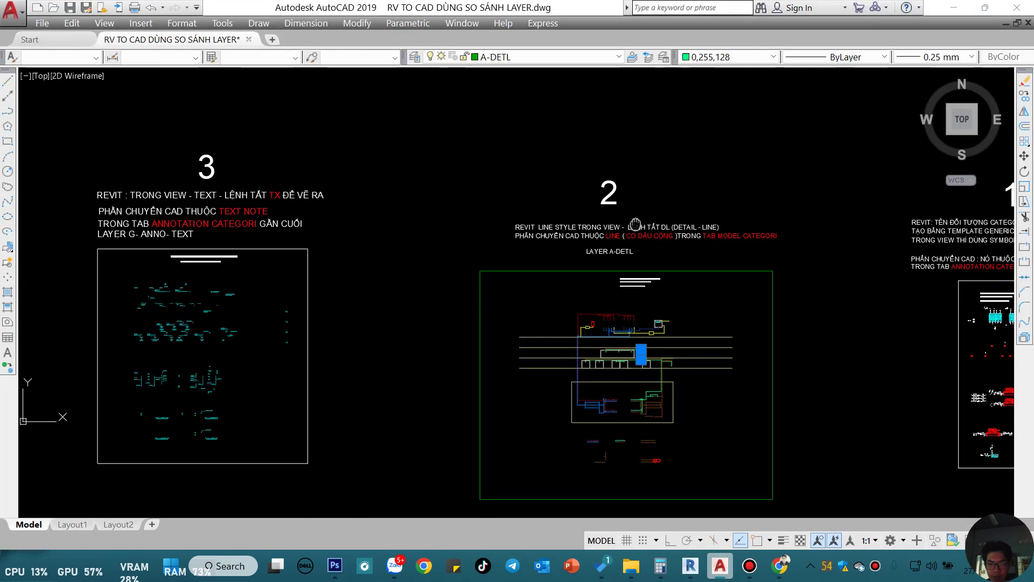
{"action": "scroll", "coordinate": [716, 343], "scroll_direction": "up", "scroll_amount": 3}
{"action": "left_click", "coordinate": [716, 343]}
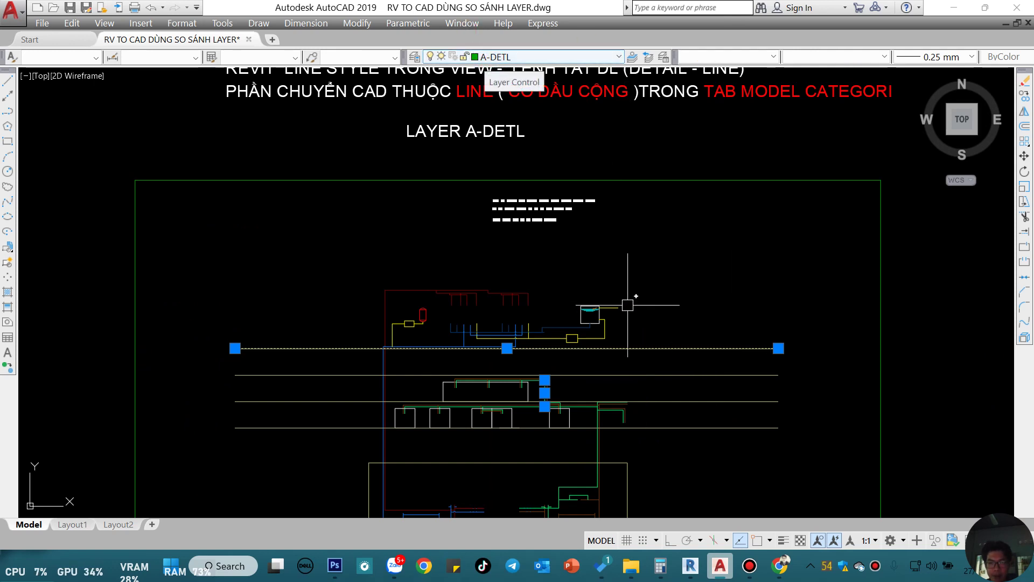
{"action": "scroll", "coordinate": [628, 300], "scroll_direction": "down", "scroll_amount": 3}
{"action": "key", "text": "Escape"}
Frame the chiller and pump schematic and check the green bypass pipe line's layer
{"action": "middle_click_drag", "start_coordinate": [646, 295], "coordinate": [455, 284]}
{"action": "scroll", "coordinate": [479, 284], "scroll_direction": "up", "scroll_amount": 3}
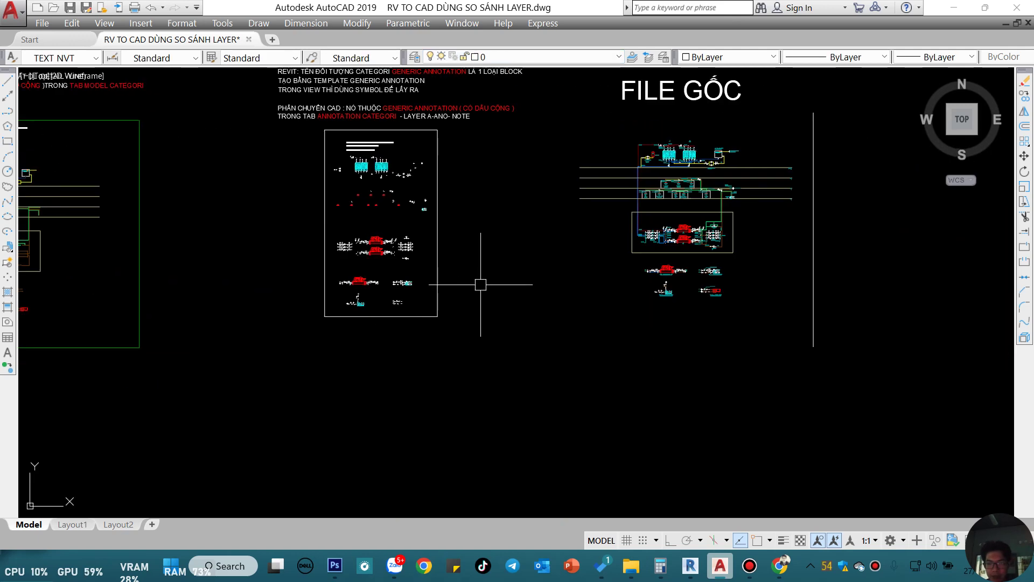
{"action": "scroll", "coordinate": [581, 333], "scroll_direction": "up", "scroll_amount": 2}
{"action": "scroll", "coordinate": [582, 333], "scroll_direction": "up", "scroll_amount": 3}
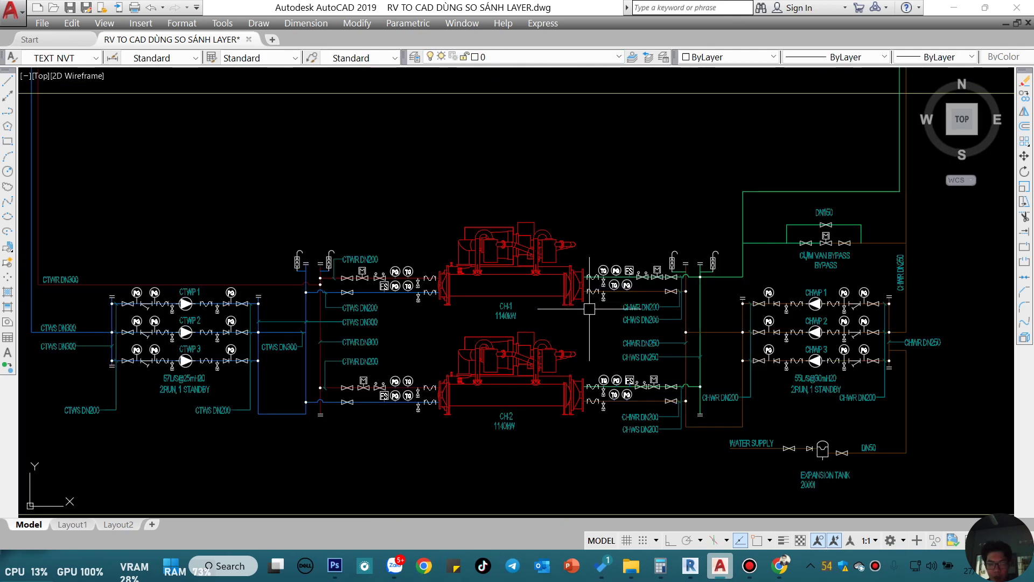
{"action": "scroll", "coordinate": [581, 334], "scroll_direction": "down", "scroll_amount": 2}
{"action": "middle_click_drag", "start_coordinate": [581, 334], "coordinate": [517, 406]}
{"action": "scroll", "coordinate": [657, 282], "scroll_direction": "up", "scroll_amount": 3}
{"action": "left_click", "coordinate": [703, 294]}
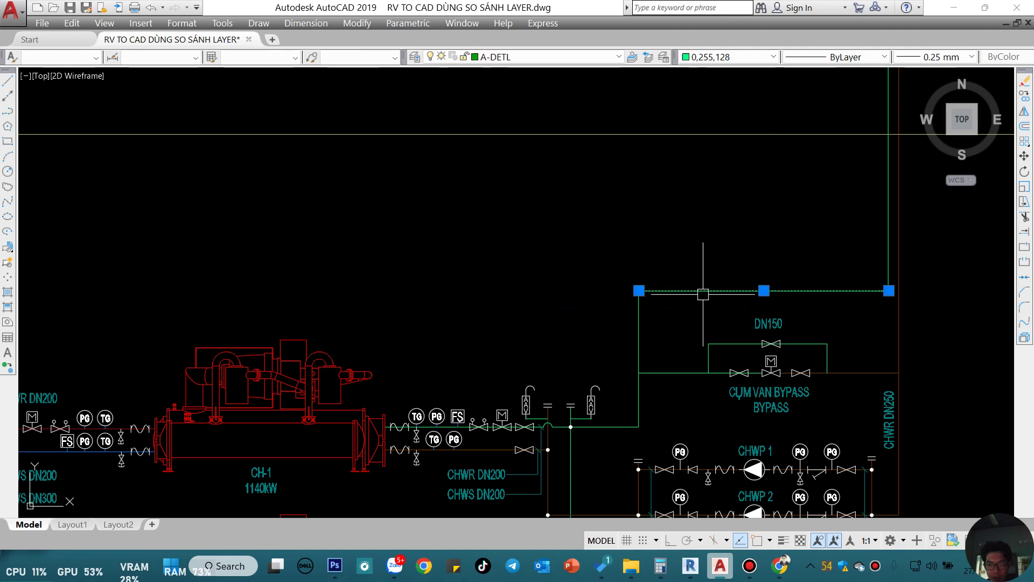
{"action": "key", "text": "Escape"}
Check the CHWP 1 pump symbol and PG label layers, showing the pump on A-ANNO-NOTE
{"action": "scroll", "coordinate": [674, 377], "scroll_direction": "up", "scroll_amount": 2}
{"action": "scroll", "coordinate": [675, 463], "scroll_direction": "up", "scroll_amount": 3}
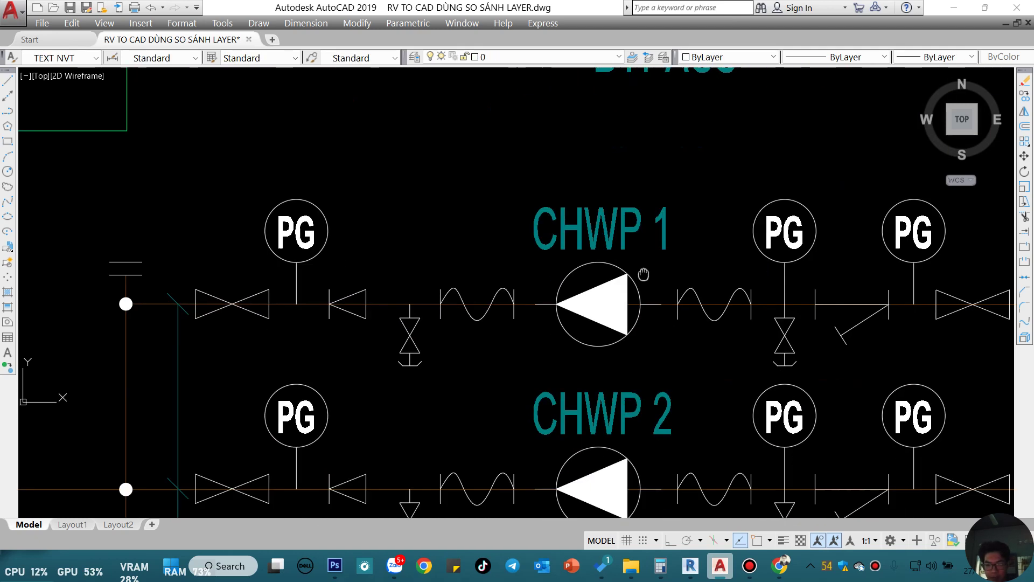
{"action": "scroll", "coordinate": [591, 299], "scroll_direction": "up", "scroll_amount": 1}
{"action": "left_click", "coordinate": [598, 303]}
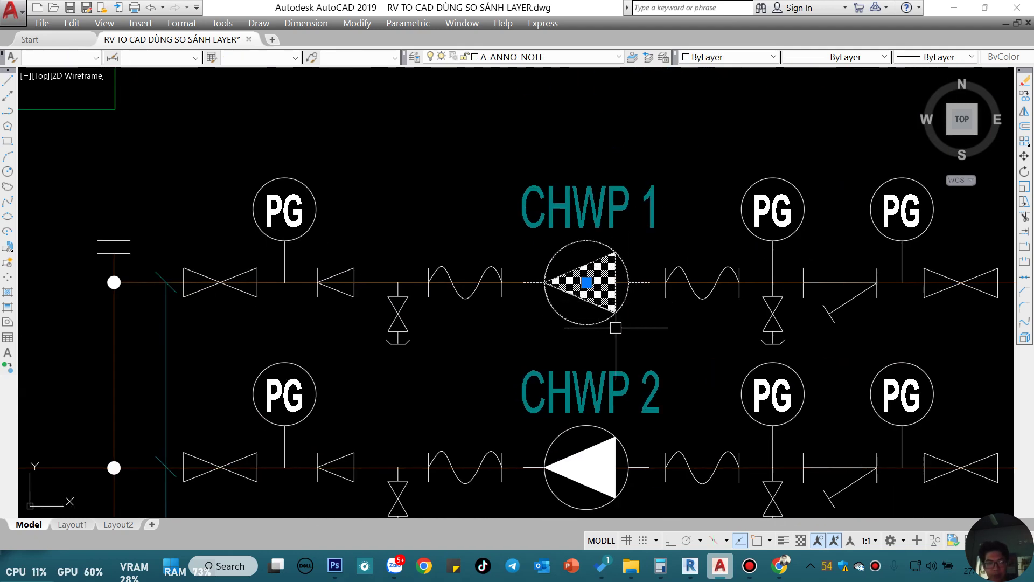
{"action": "middle_click_drag", "start_coordinate": [596, 329], "coordinate": [587, 295]}
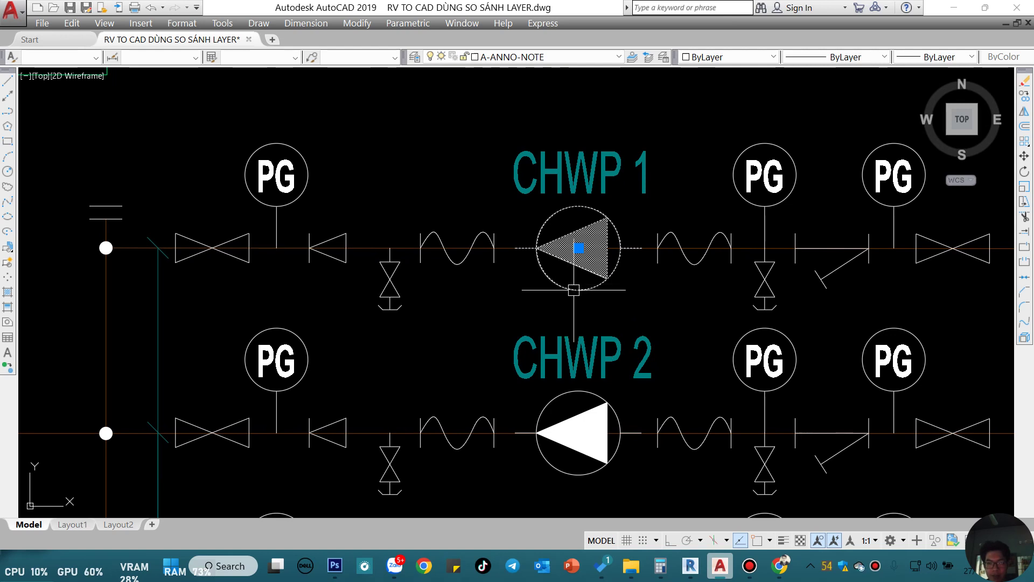
{"action": "key", "text": "Escape"}
{"action": "left_click", "coordinate": [762, 178]}
{"action": "key", "text": "Escape"}
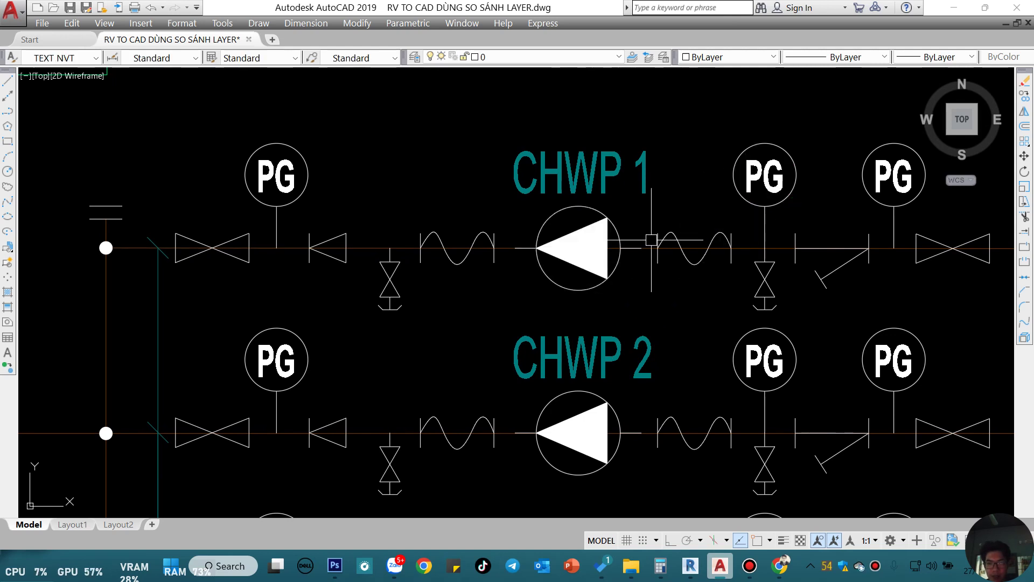
{"action": "left_click", "coordinate": [617, 246]}
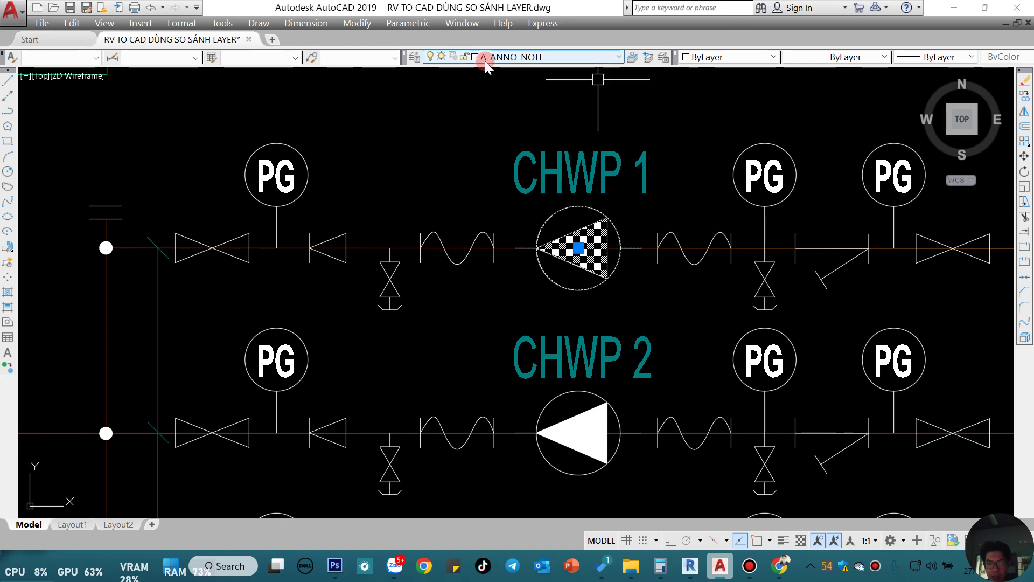
Zoom out to all four comparison drawings, then pan to drawing 1's equipment
{"action": "scroll", "coordinate": [546, 242], "scroll_direction": "down", "scroll_amount": 10}
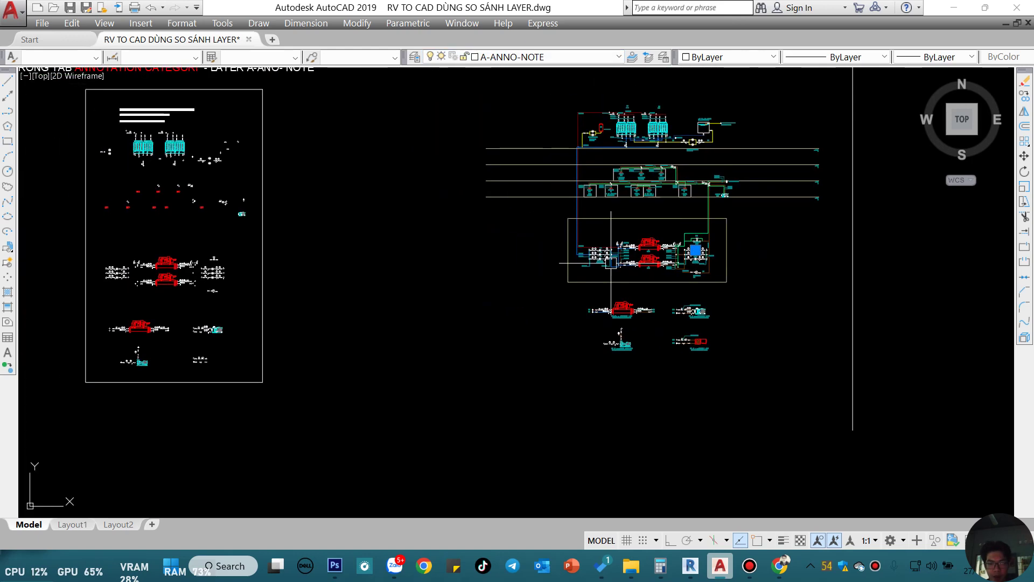
{"action": "scroll", "coordinate": [545, 275], "scroll_direction": "down", "scroll_amount": 3}
{"action": "middle_click_drag", "start_coordinate": [161, 241], "coordinate": [330, 260]}
{"action": "scroll", "coordinate": [330, 260], "scroll_direction": "up", "scroll_amount": 3}
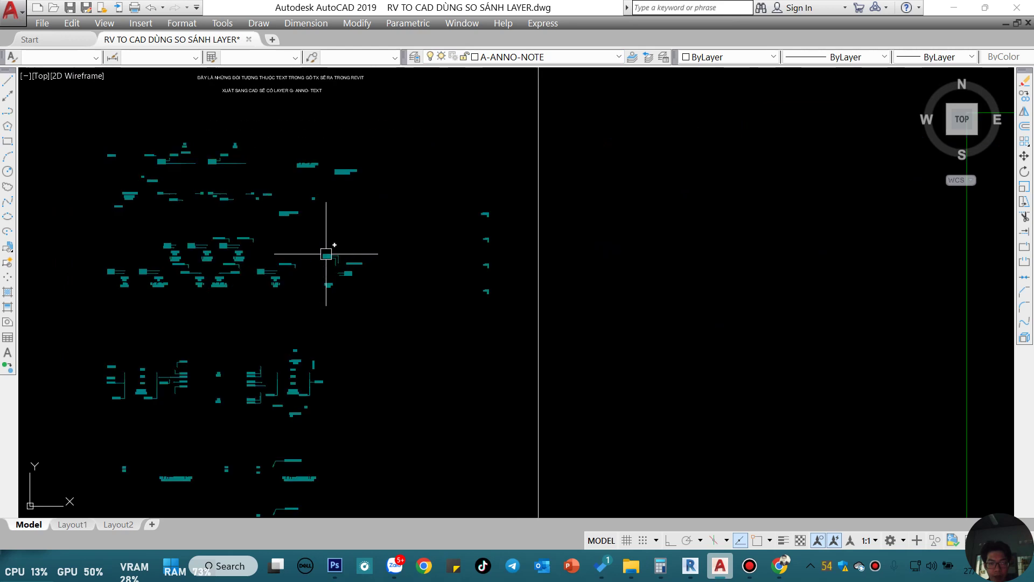
{"action": "scroll", "coordinate": [361, 258], "scroll_direction": "down", "scroll_amount": 4}
{"action": "scroll", "coordinate": [635, 264], "scroll_direction": "up", "scroll_amount": 8}
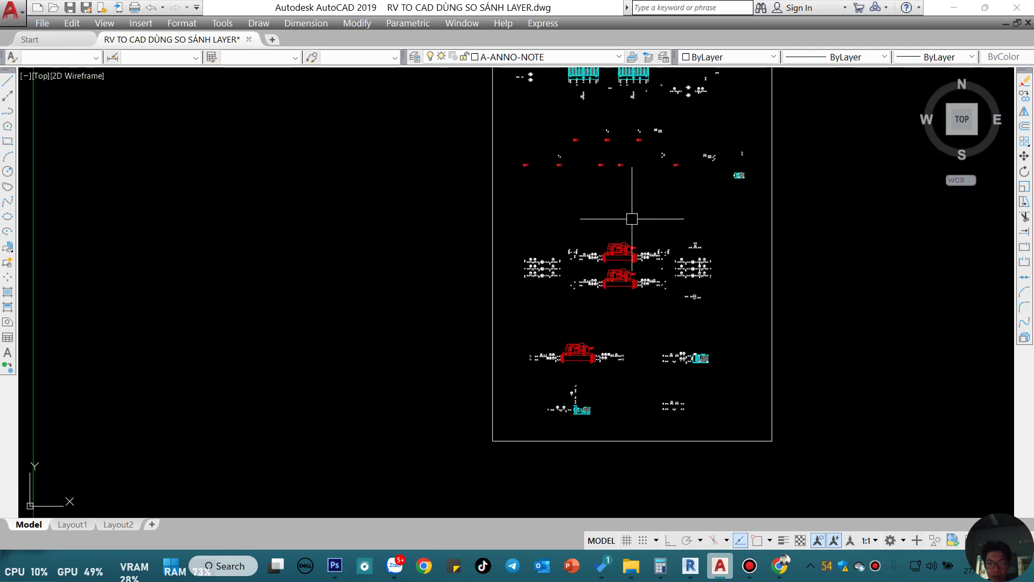
{"action": "scroll", "coordinate": [630, 219], "scroll_direction": "up", "scroll_amount": 5}
{"action": "scroll", "coordinate": [571, 254], "scroll_direction": "down", "scroll_amount": 2}
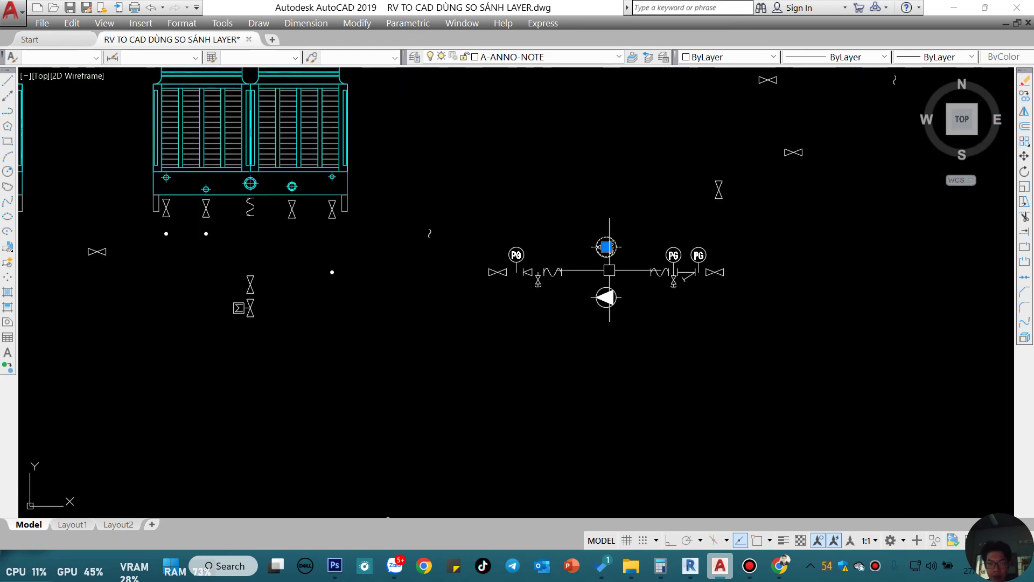
{"action": "middle_click_drag", "start_coordinate": [588, 273], "coordinate": [595, 361]}
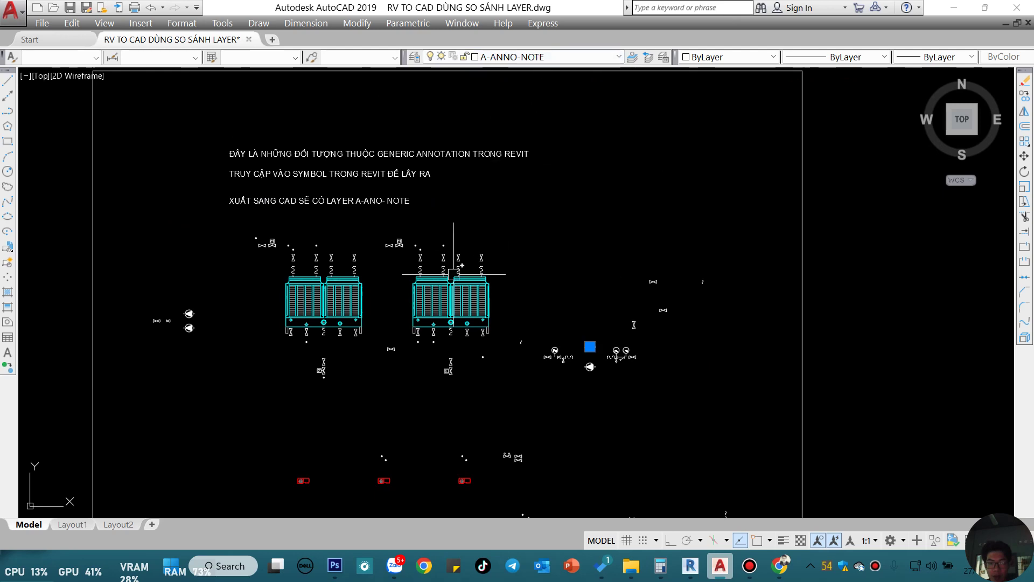
Check a cooling tower block's layer, then pan to drawing 1's A-ANO-NOTE explanation
{"action": "key", "text": "Escape"}
{"action": "left_click", "coordinate": [470, 298]}
{"action": "scroll", "coordinate": [517, 277], "scroll_direction": "up", "scroll_amount": 3}
{"action": "scroll", "coordinate": [517, 285], "scroll_direction": "down", "scroll_amount": 3}
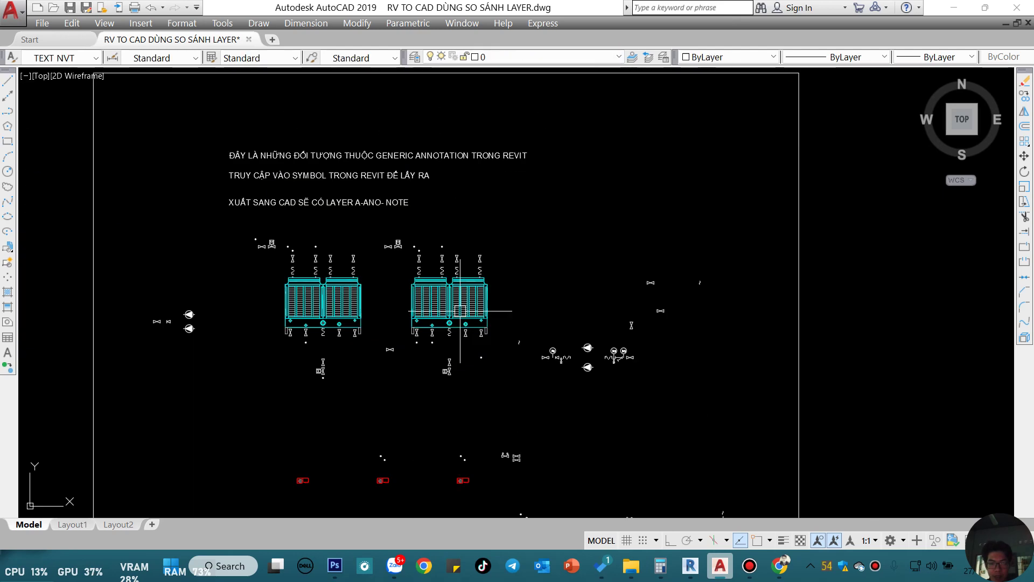
{"action": "key", "text": "Escape"}
{"action": "middle_click_drag", "start_coordinate": [425, 298], "coordinate": [520, 314]}
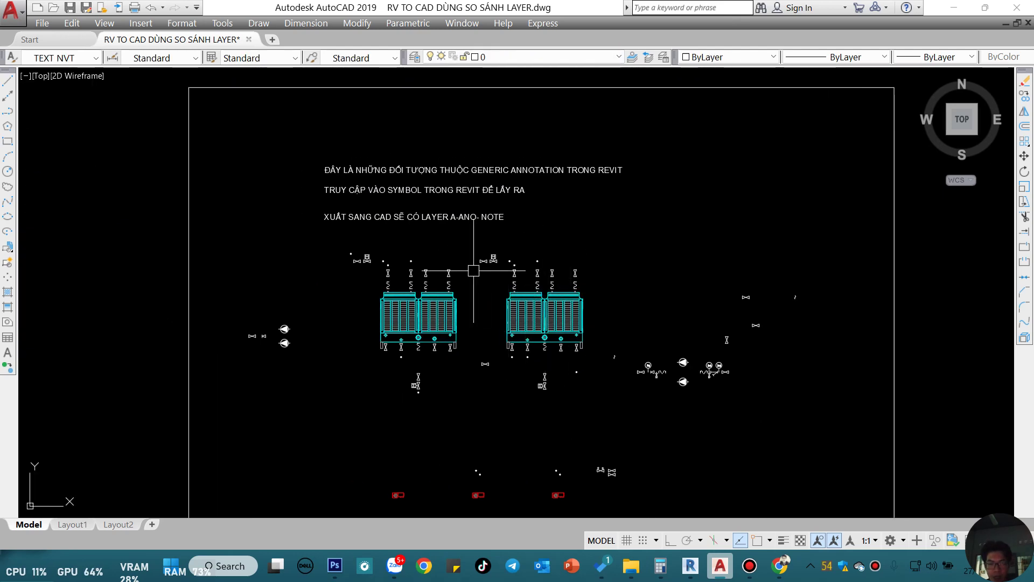
{"action": "scroll", "coordinate": [562, 330], "scroll_direction": "up", "scroll_amount": 3}
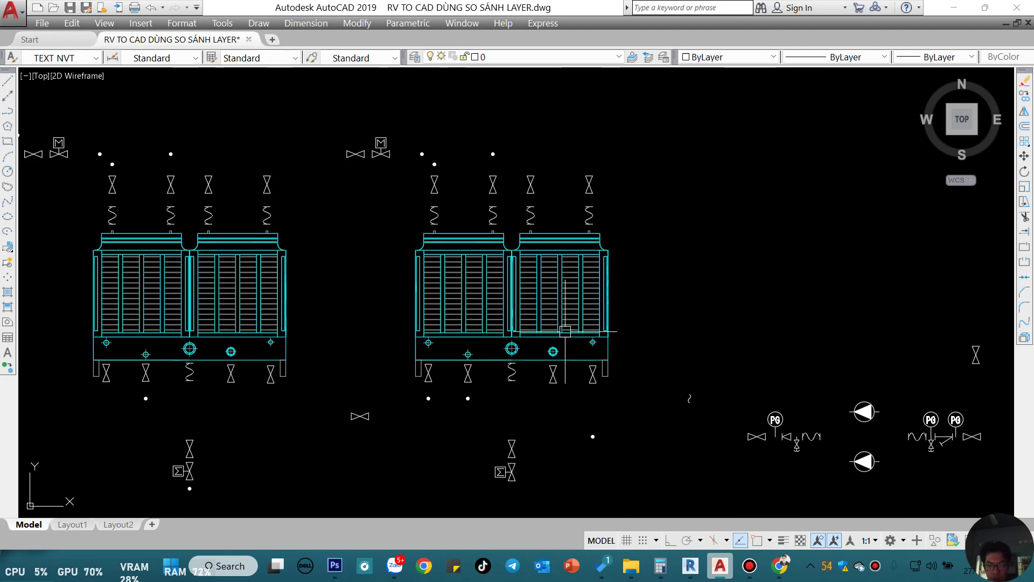
{"action": "scroll", "coordinate": [561, 325], "scroll_direction": "down", "scroll_amount": 5}
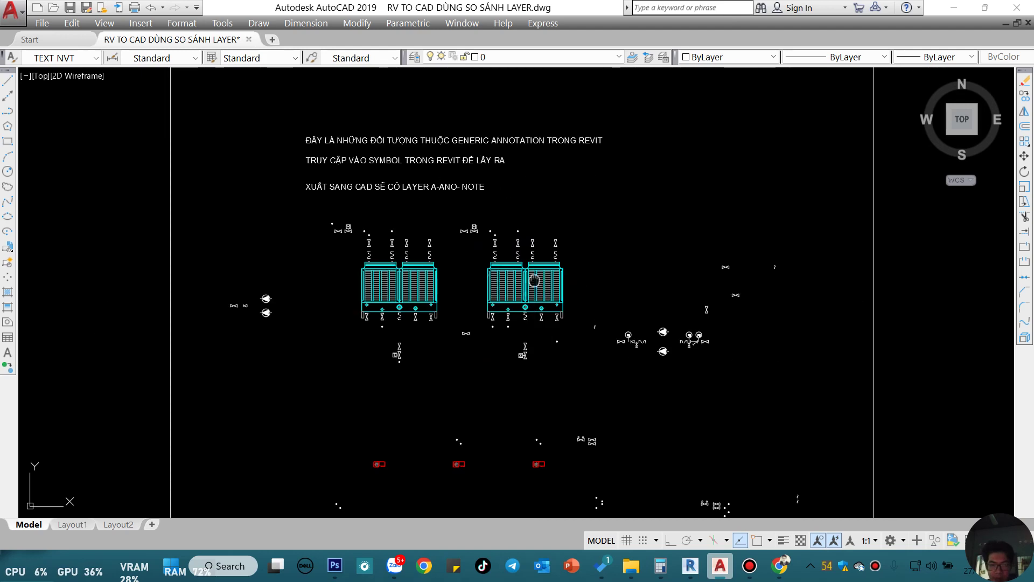
{"action": "middle_click_drag", "start_coordinate": [562, 325], "coordinate": [580, 376]}
{"action": "scroll", "coordinate": [578, 360], "scroll_direction": "down", "scroll_amount": 3}
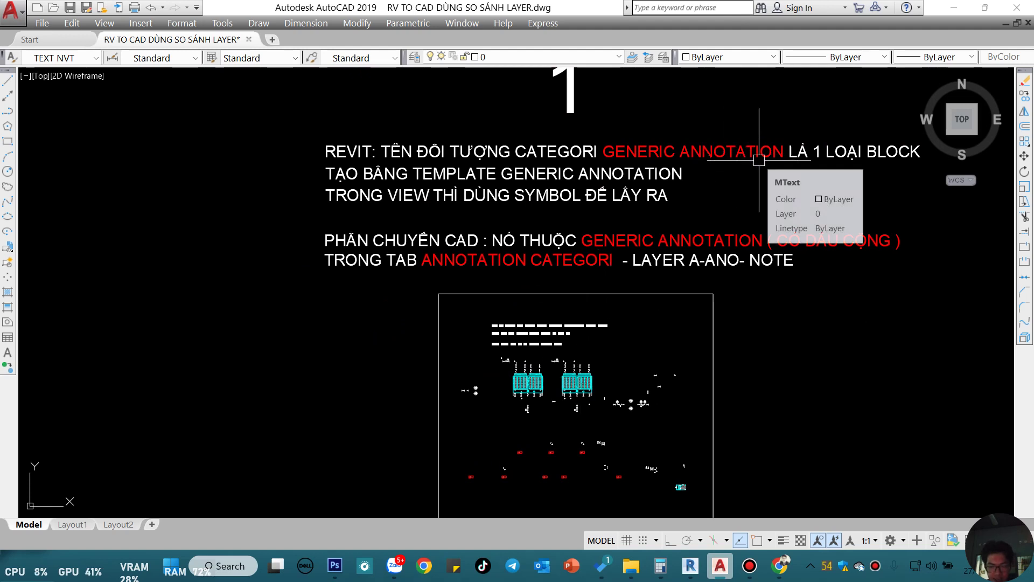
Pan and zoom around drawing 1's Generic Annotation notes
{"action": "middle_click_drag", "start_coordinate": [715, 156], "coordinate": [631, 198]}
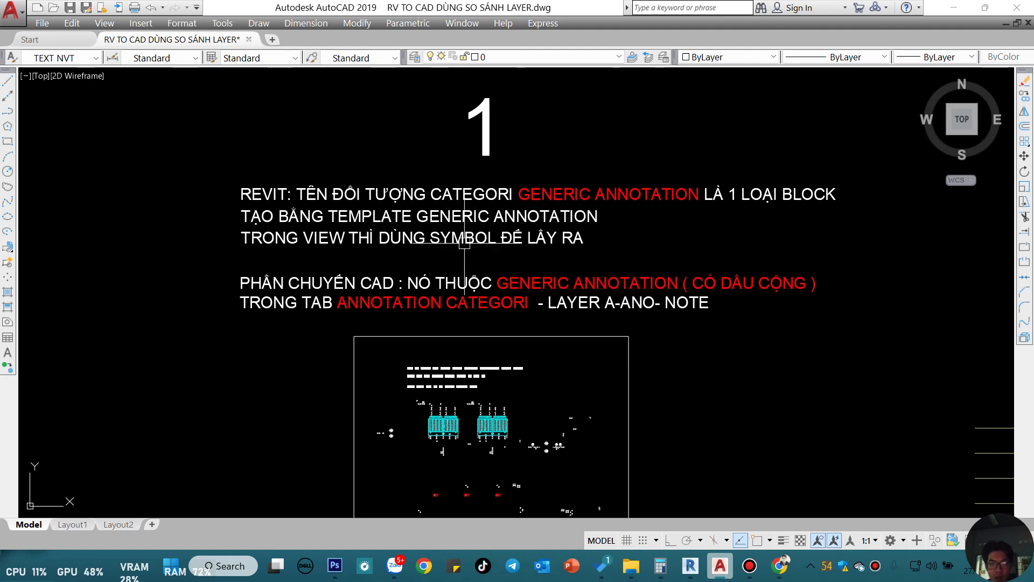
{"action": "scroll", "coordinate": [494, 422], "scroll_direction": "up", "scroll_amount": 1}
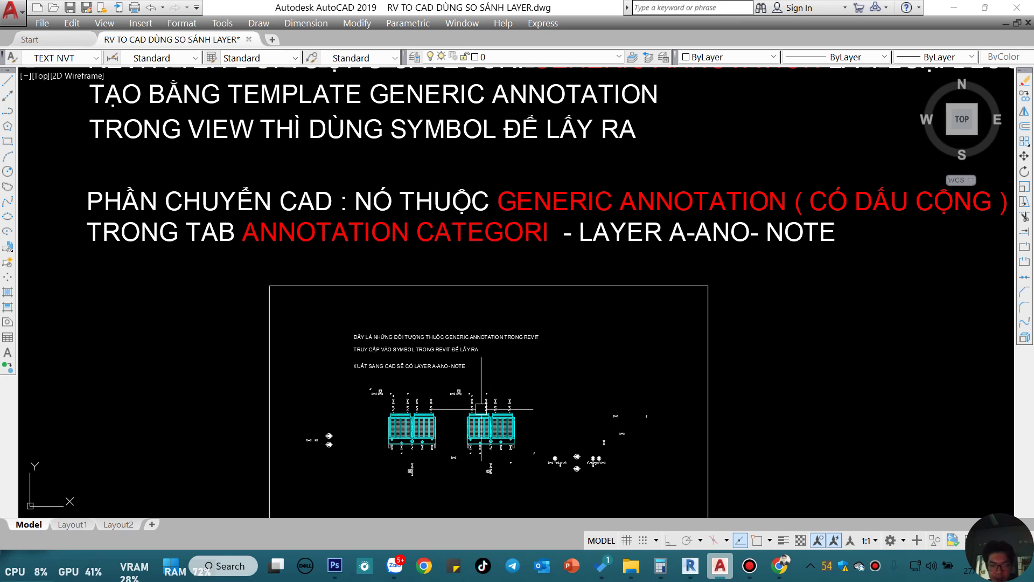
{"action": "scroll", "coordinate": [481, 408], "scroll_direction": "down", "scroll_amount": 2}
{"action": "middle_click_drag", "start_coordinate": [499, 267], "coordinate": [590, 367]}
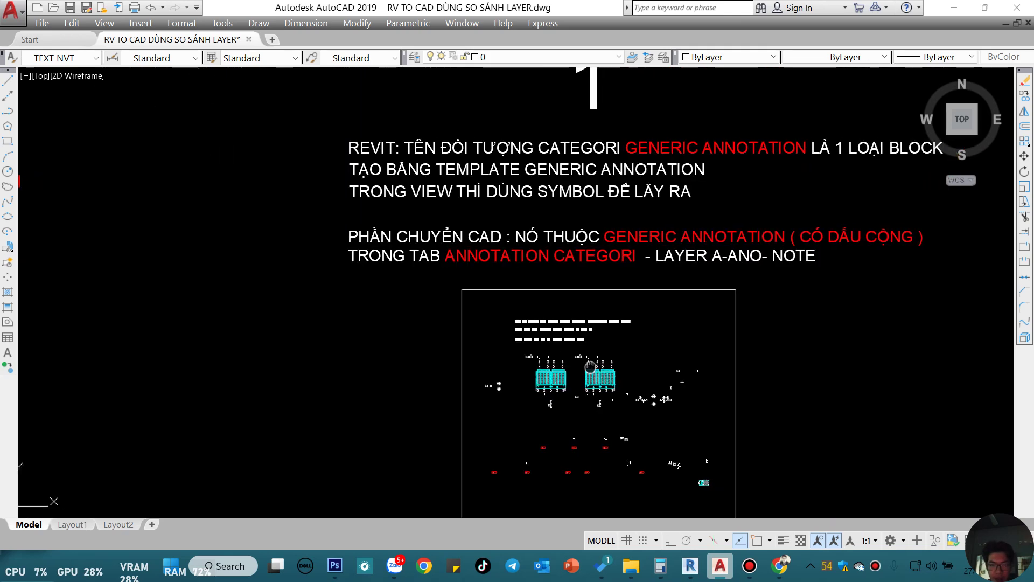
{"action": "scroll", "coordinate": [590, 366], "scroll_direction": "down", "scroll_amount": 1}
{"action": "scroll", "coordinate": [420, 262], "scroll_direction": "up", "scroll_amount": 4}
{"action": "middle_click_drag", "start_coordinate": [420, 262], "coordinate": [431, 216]}
{"action": "scroll", "coordinate": [610, 240], "scroll_direction": "down", "scroll_amount": 3}
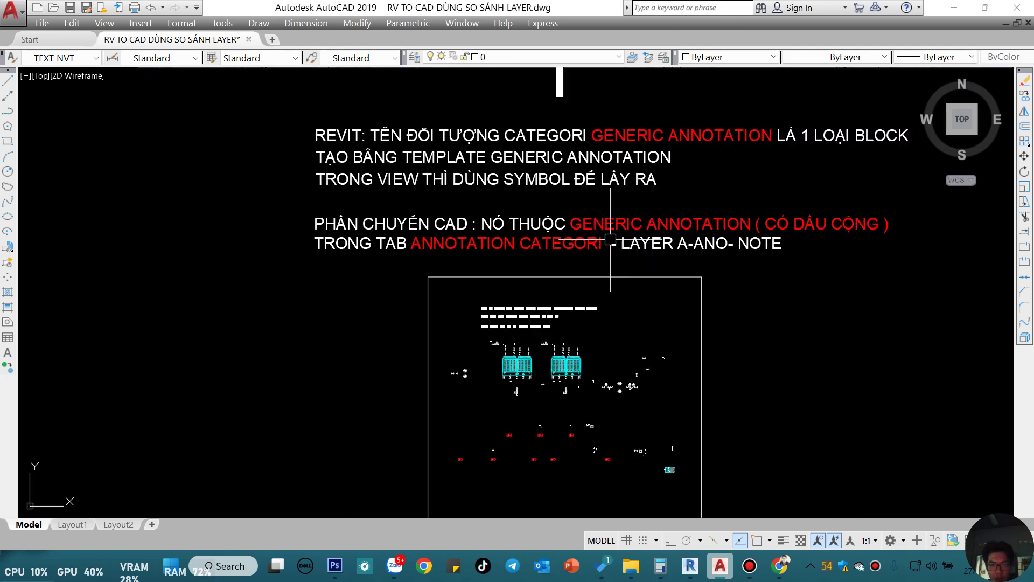
{"action": "scroll", "coordinate": [610, 239], "scroll_direction": "down", "scroll_amount": 2}
Glance at Revit's export layer settings, re-check AutoCAD, then bring Revit's DWG/DXF export setup forward
{"action": "key", "text": "alt+Tab"}
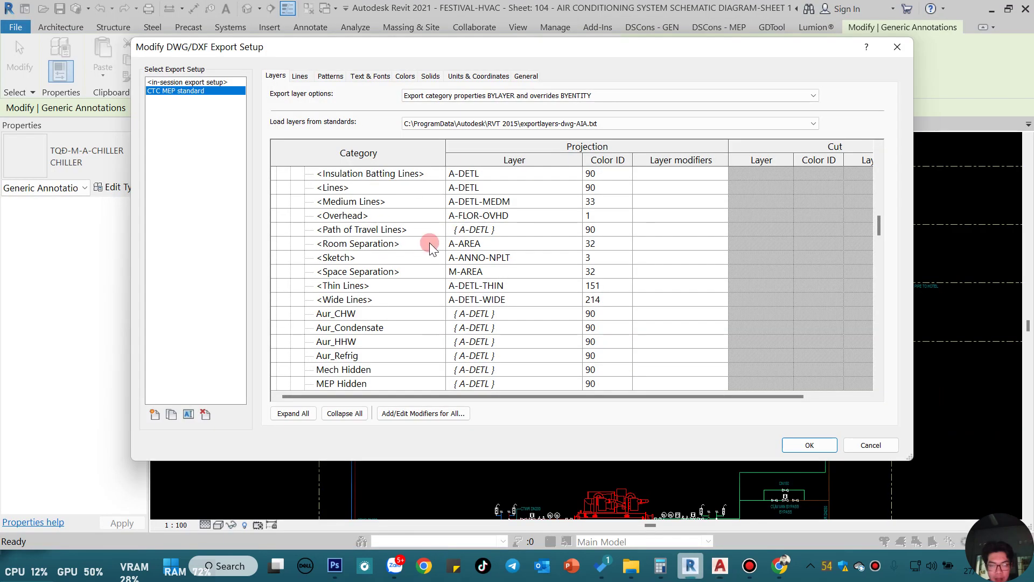
{"action": "key", "text": "alt+Tab"}
{"action": "scroll", "coordinate": [447, 184], "scroll_direction": "up", "scroll_amount": 3}
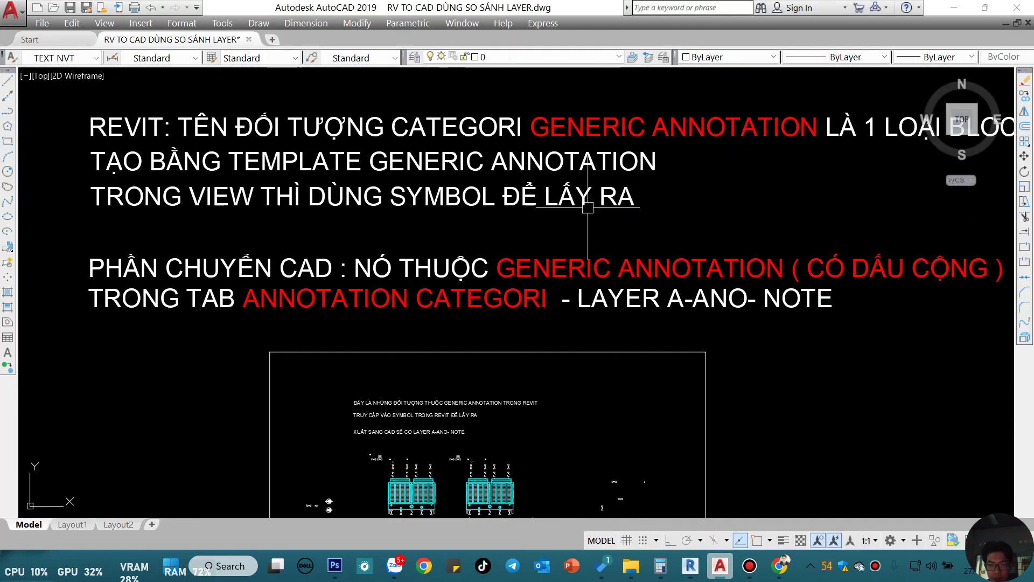
{"action": "scroll", "coordinate": [447, 184], "scroll_direction": "up", "scroll_amount": 2}
{"action": "scroll", "coordinate": [446, 184], "scroll_direction": "down", "scroll_amount": 1}
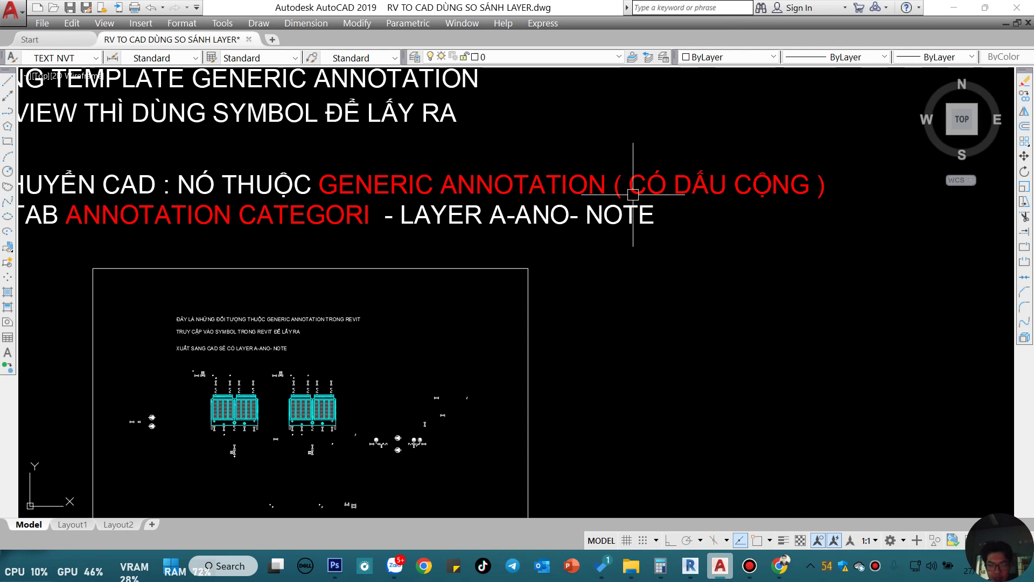
{"action": "scroll", "coordinate": [785, 185], "scroll_direction": "down", "scroll_amount": 2}
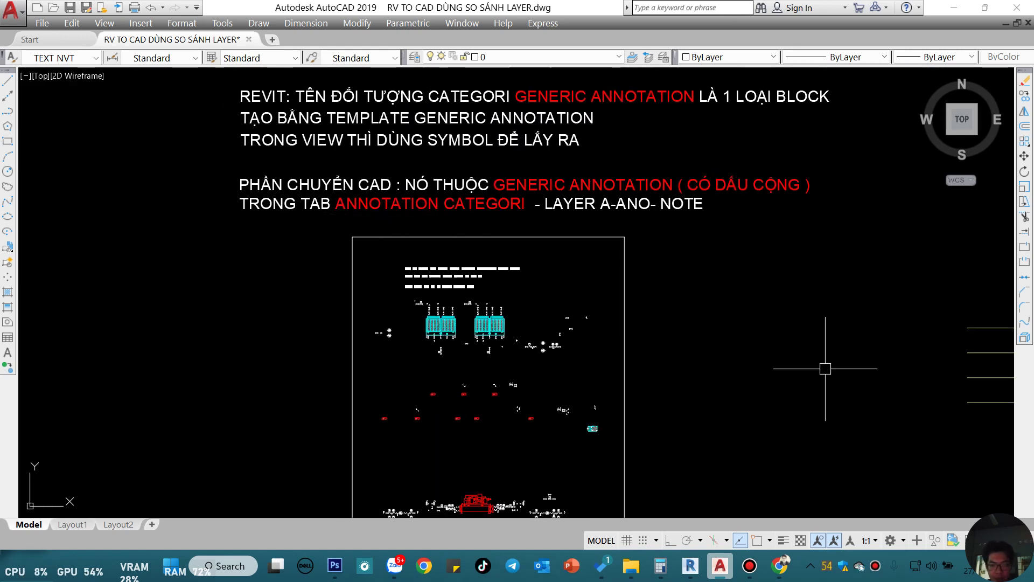
{"action": "left_click", "coordinate": [690, 565]}
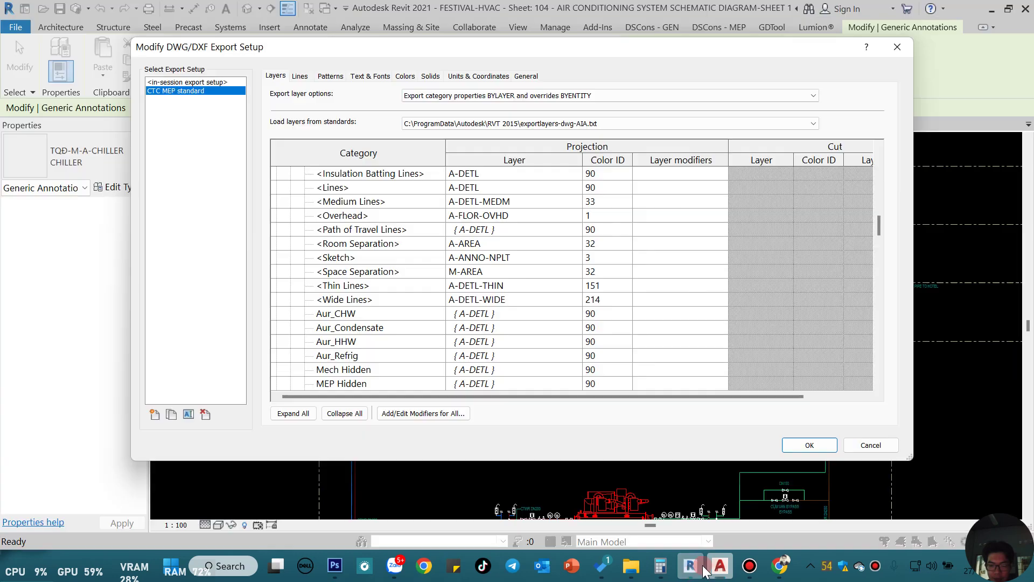
Collapse all category groups, expand Annotation categories and scroll down its list
{"action": "left_click", "coordinate": [351, 413]}
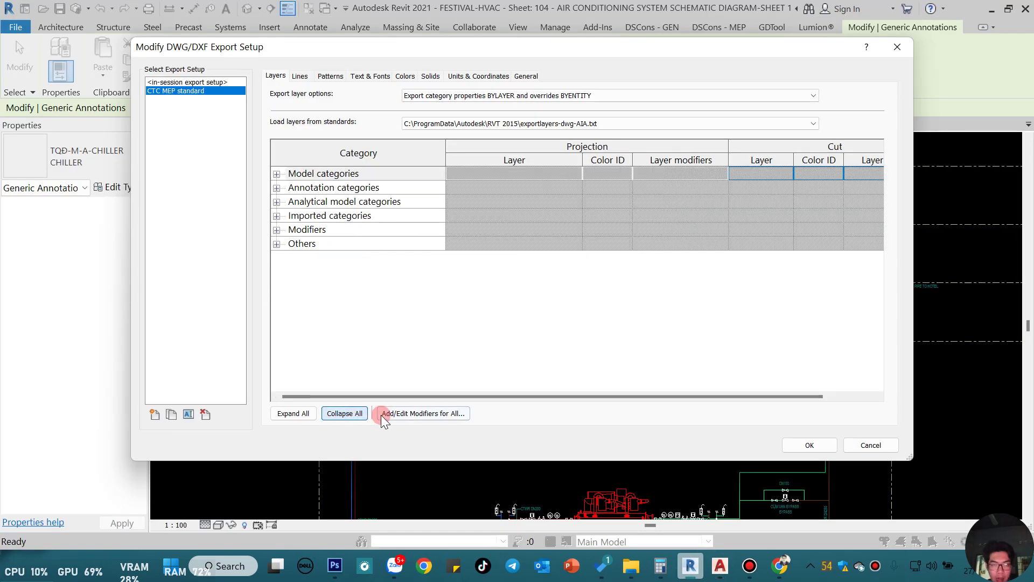
{"action": "left_click", "coordinate": [334, 188]}
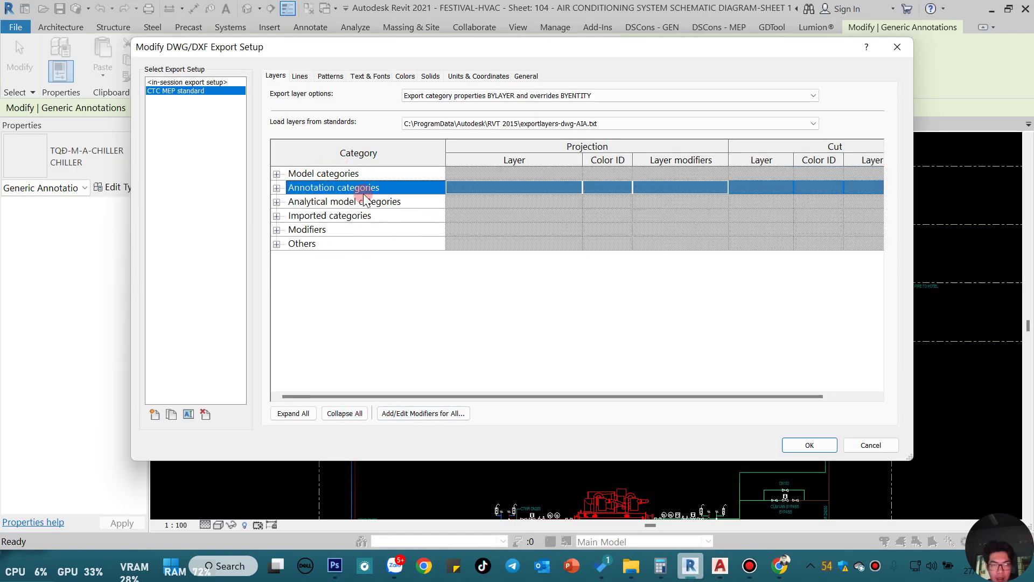
{"action": "left_click", "coordinate": [276, 188]}
{"action": "scroll", "coordinate": [357, 271], "scroll_direction": "down", "scroll_amount": 2}
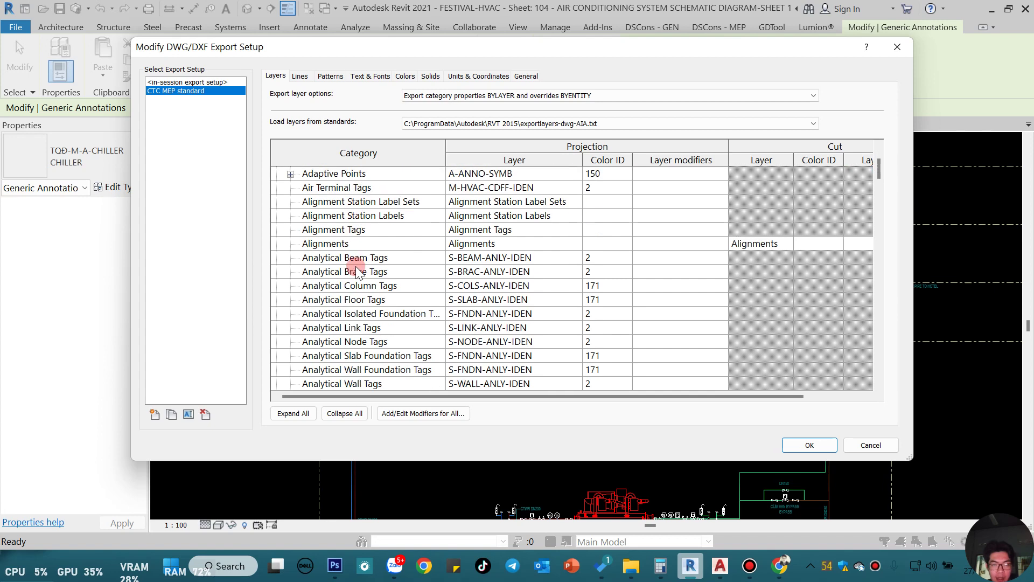
{"action": "scroll", "coordinate": [357, 271], "scroll_direction": "down", "scroll_amount": 2}
{"action": "scroll", "coordinate": [357, 271], "scroll_direction": "down", "scroll_amount": 4}
{"action": "scroll", "coordinate": [357, 271], "scroll_direction": "down", "scroll_amount": 4}
{"action": "scroll", "coordinate": [355, 267], "scroll_direction": "down", "scroll_amount": 2}
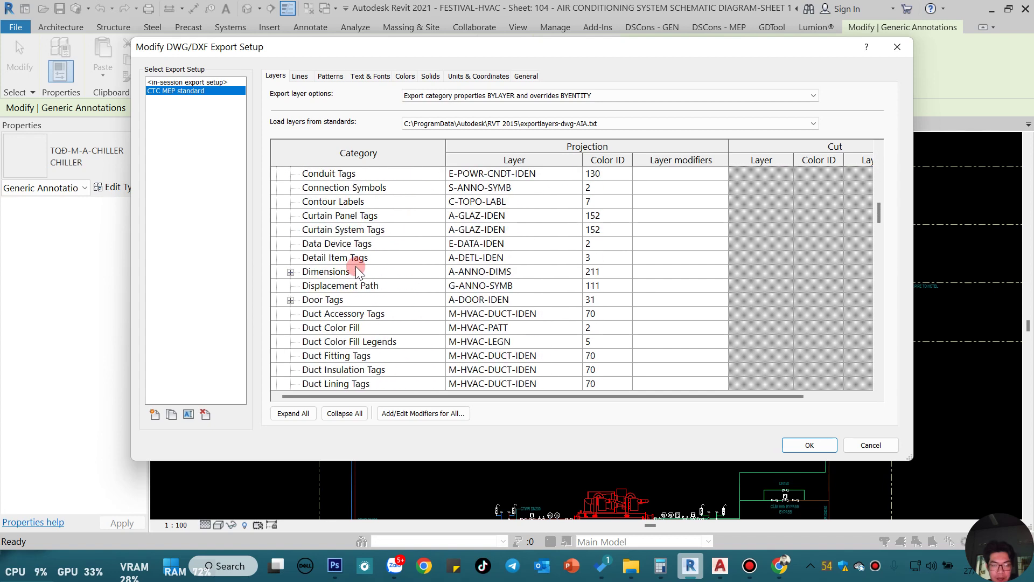
{"action": "scroll", "coordinate": [356, 267], "scroll_direction": "down", "scroll_amount": 4}
{"action": "scroll", "coordinate": [356, 267], "scroll_direction": "down", "scroll_amount": 4}
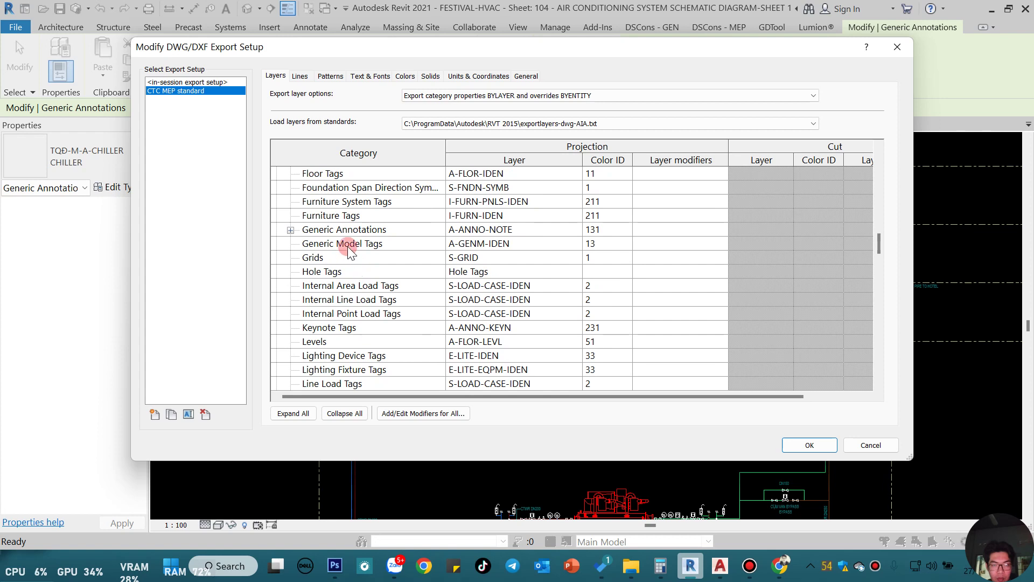
Expand Generic Annotations and scroll through its subcategories
{"action": "left_click", "coordinate": [363, 230]}
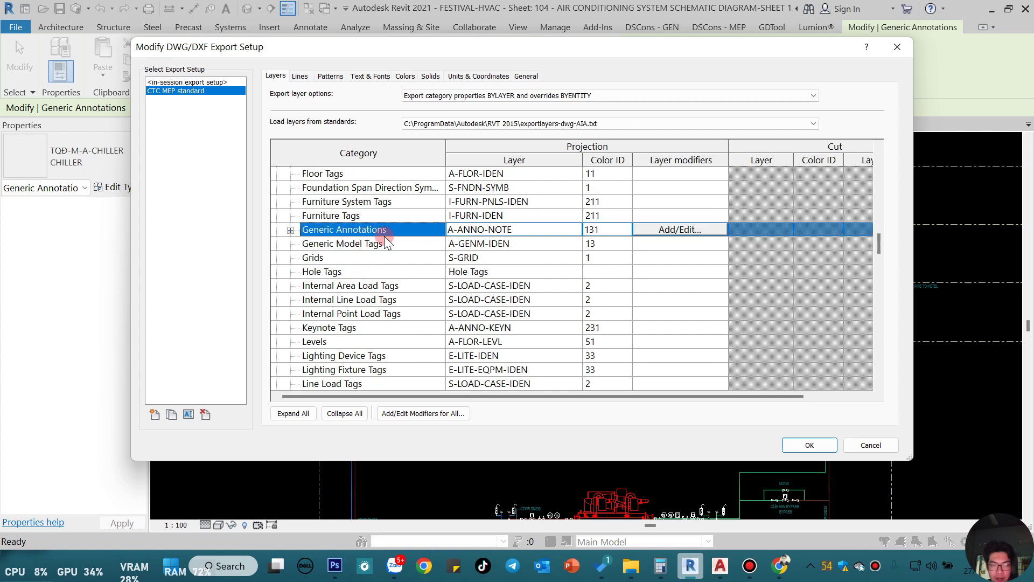
{"action": "left_click", "coordinate": [291, 230]}
{"action": "scroll", "coordinate": [343, 256], "scroll_direction": "down", "scroll_amount": 4}
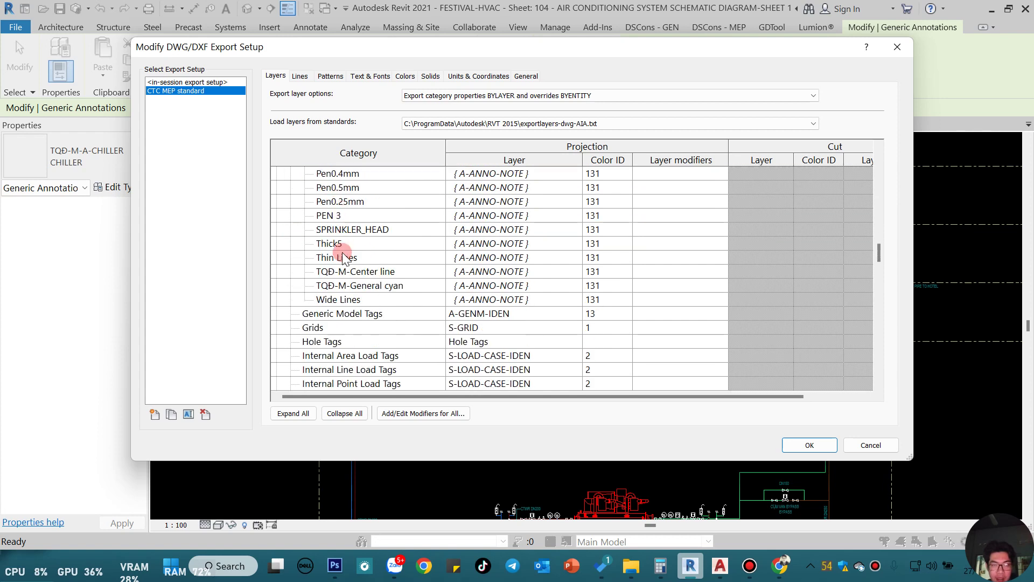
{"action": "scroll", "coordinate": [343, 256], "scroll_direction": "down", "scroll_amount": 1}
{"action": "scroll", "coordinate": [347, 286], "scroll_direction": "down", "scroll_amount": 1}
{"action": "scroll", "coordinate": [347, 286], "scroll_direction": "down", "scroll_amount": 2}
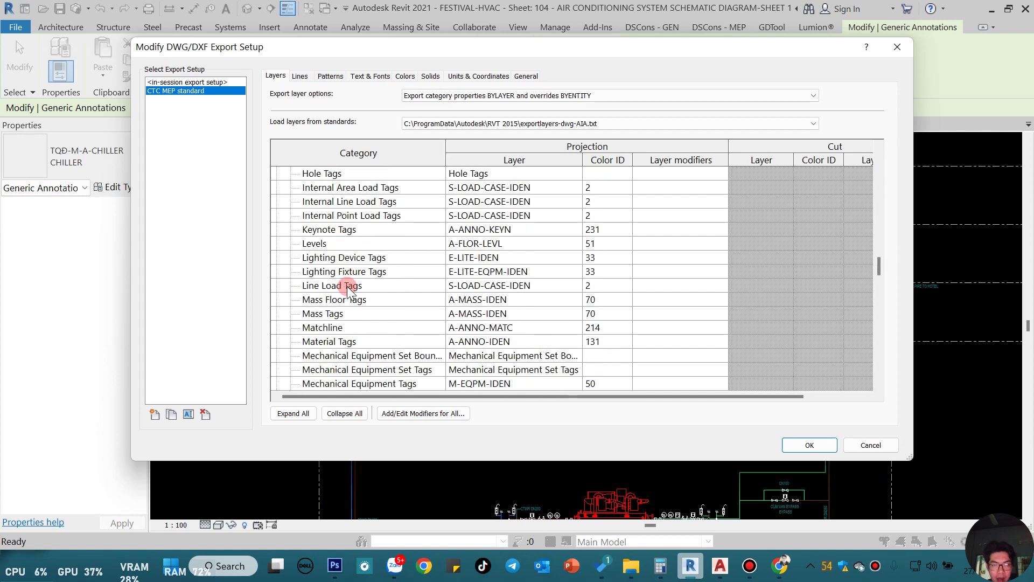
{"action": "scroll", "coordinate": [347, 286], "scroll_direction": "down", "scroll_amount": 2}
{"action": "scroll", "coordinate": [347, 286], "scroll_direction": "down", "scroll_amount": 2}
{"action": "scroll", "coordinate": [347, 286], "scroll_direction": "down", "scroll_amount": 2}
{"action": "scroll", "coordinate": [347, 286], "scroll_direction": "down", "scroll_amount": 2}
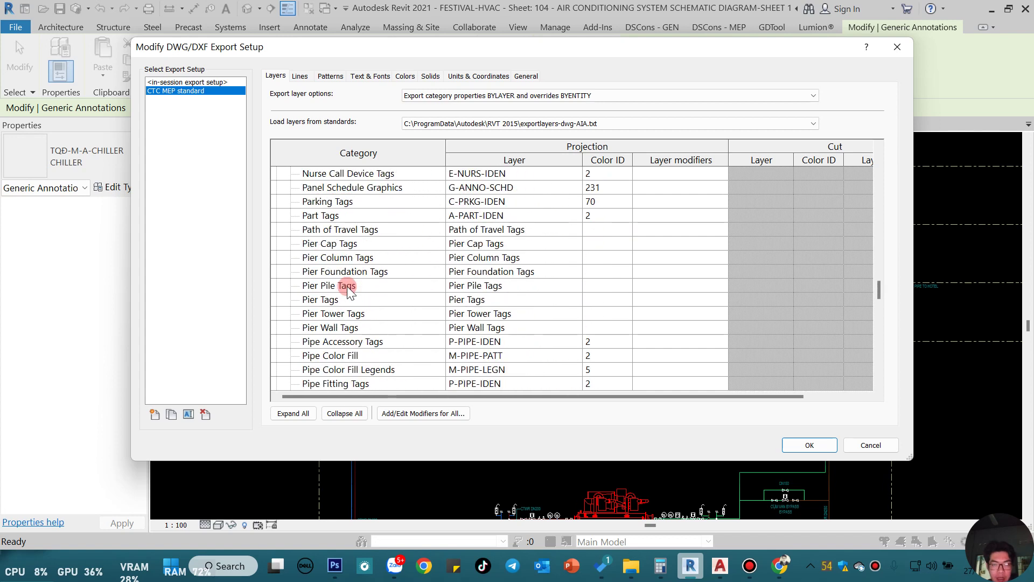
{"action": "scroll", "coordinate": [347, 286], "scroll_direction": "down", "scroll_amount": 4}
{"action": "scroll", "coordinate": [347, 286], "scroll_direction": "down", "scroll_amount": 2}
{"action": "scroll", "coordinate": [347, 286], "scroll_direction": "up", "scroll_amount": 2}
{"action": "scroll", "coordinate": [347, 286], "scroll_direction": "up", "scroll_amount": 4}
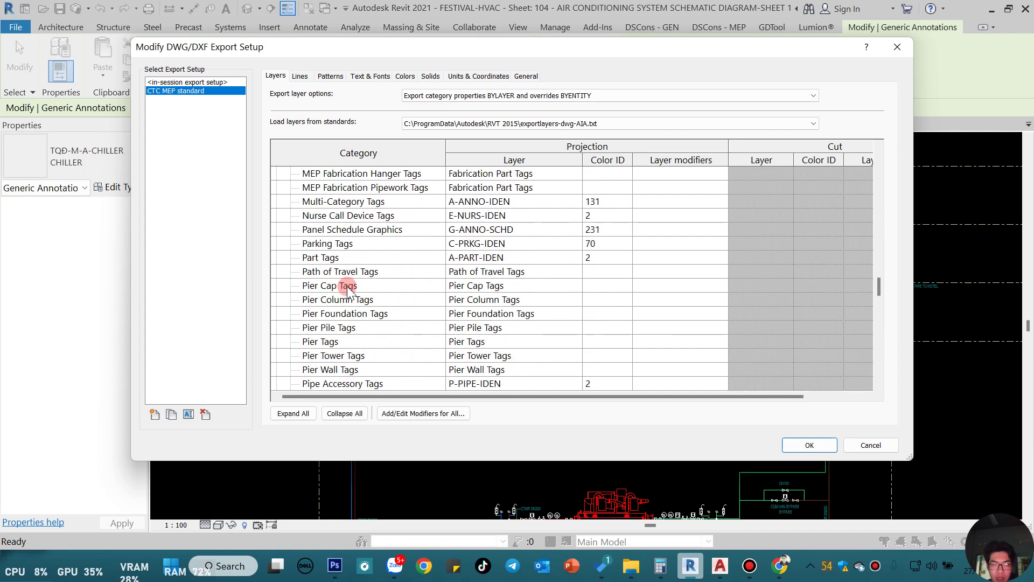
{"action": "scroll", "coordinate": [347, 286], "scroll_direction": "up", "scroll_amount": 4}
{"action": "scroll", "coordinate": [347, 286], "scroll_direction": "up", "scroll_amount": 4}
{"action": "scroll", "coordinate": [347, 284], "scroll_direction": "up", "scroll_amount": 4}
{"action": "scroll", "coordinate": [364, 280], "scroll_direction": "up", "scroll_amount": 2}
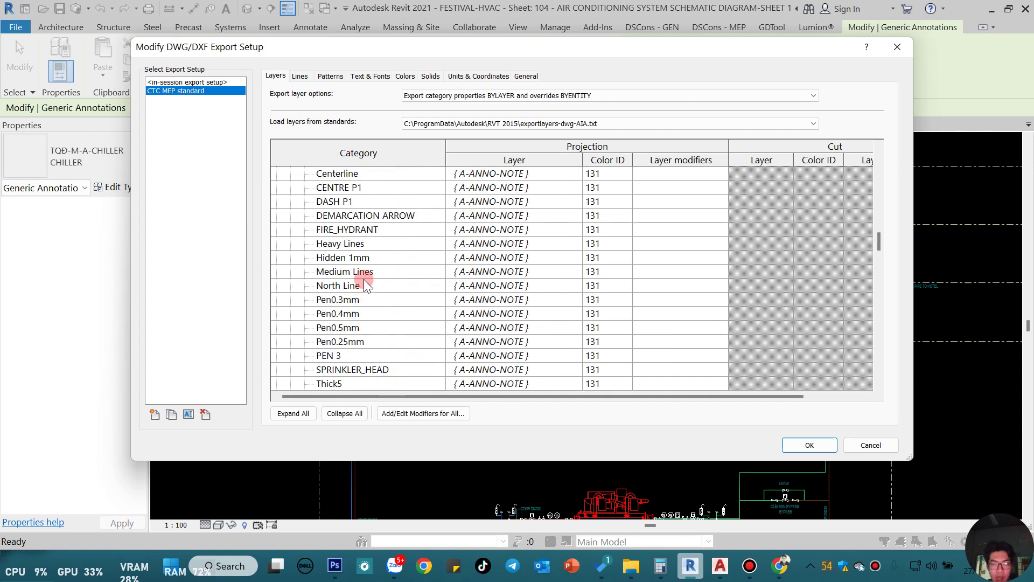
{"action": "scroll", "coordinate": [503, 289], "scroll_direction": "down", "scroll_amount": 1}
Check the layers of Pen0.3mm, North Line, DEMARCATION ARROW and DASH P1, all A-ANNO-NOTE
{"action": "left_click", "coordinate": [508, 291]}
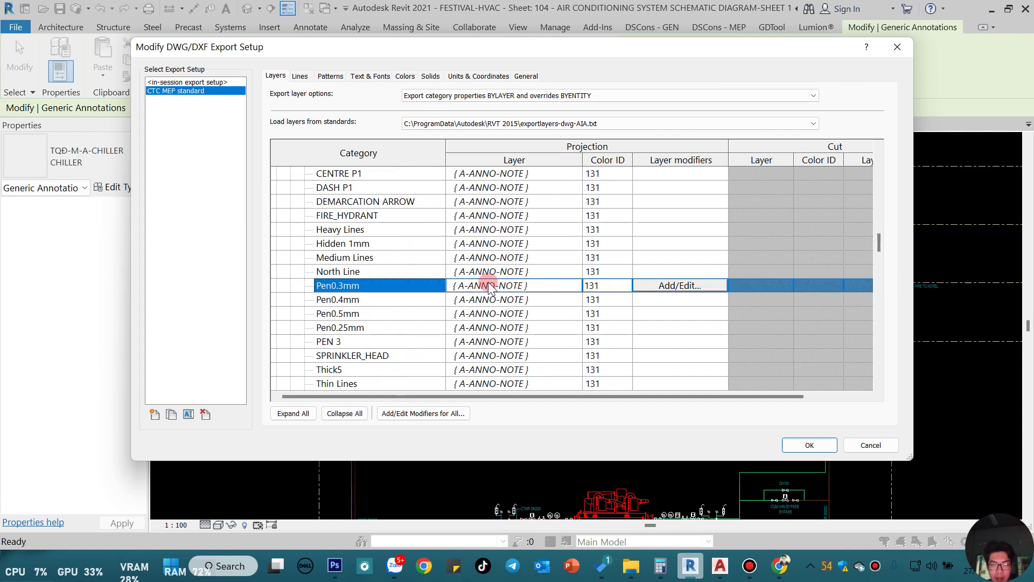
{"action": "scroll", "coordinate": [529, 296], "scroll_direction": "up", "scroll_amount": 1}
{"action": "left_click", "coordinate": [531, 297]}
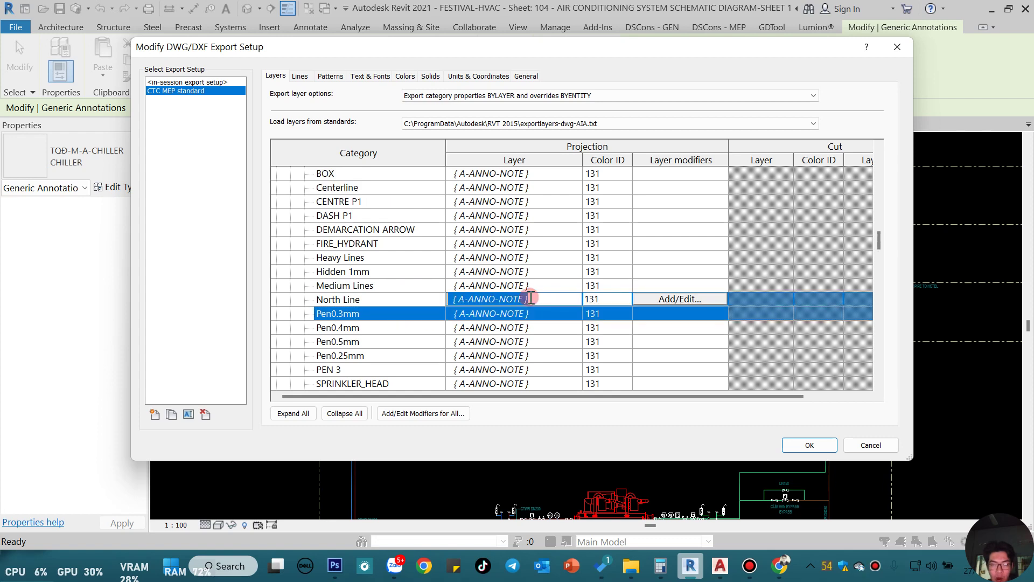
{"action": "left_click", "coordinate": [512, 230]}
{"action": "scroll", "coordinate": [514, 271], "scroll_direction": "up", "scroll_amount": 2}
{"action": "left_click", "coordinate": [514, 271]}
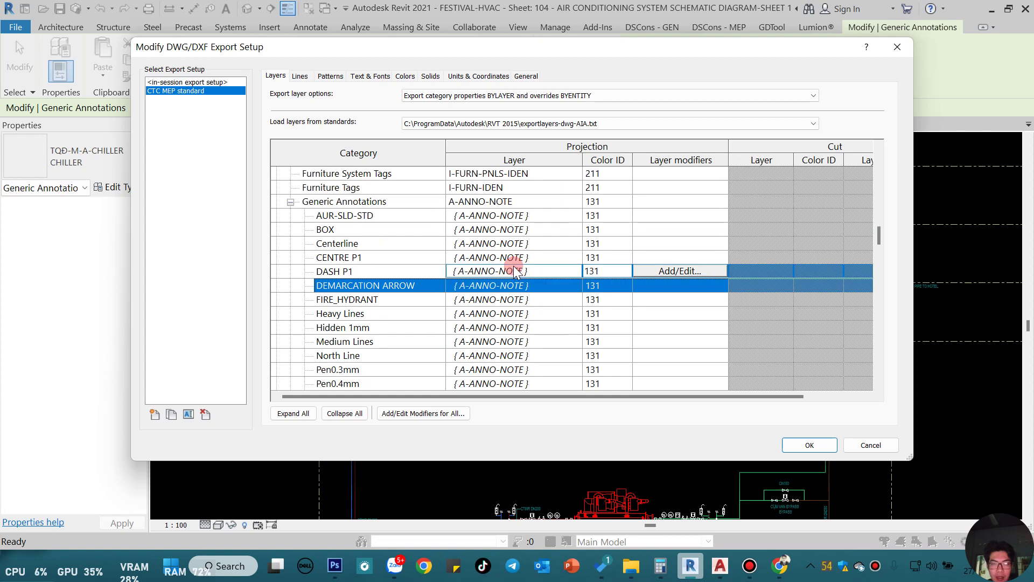
{"action": "left_click", "coordinate": [720, 565]}
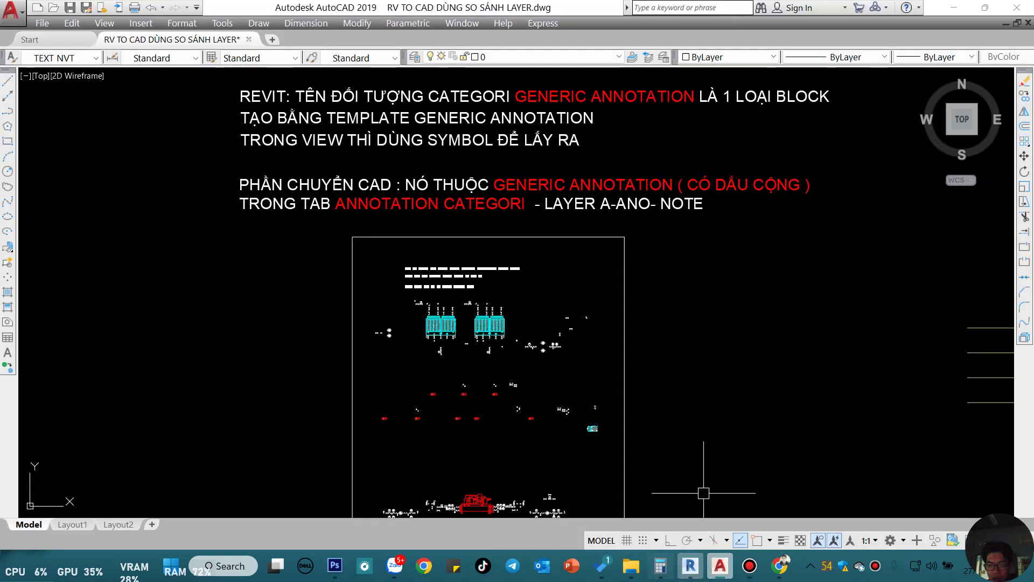
{"action": "middle_click_drag", "start_coordinate": [609, 358], "coordinate": [474, 277]}
{"action": "scroll", "coordinate": [474, 278], "scroll_direction": "down", "scroll_amount": 3}
{"action": "middle_click_drag", "start_coordinate": [398, 369], "coordinate": [574, 369]}
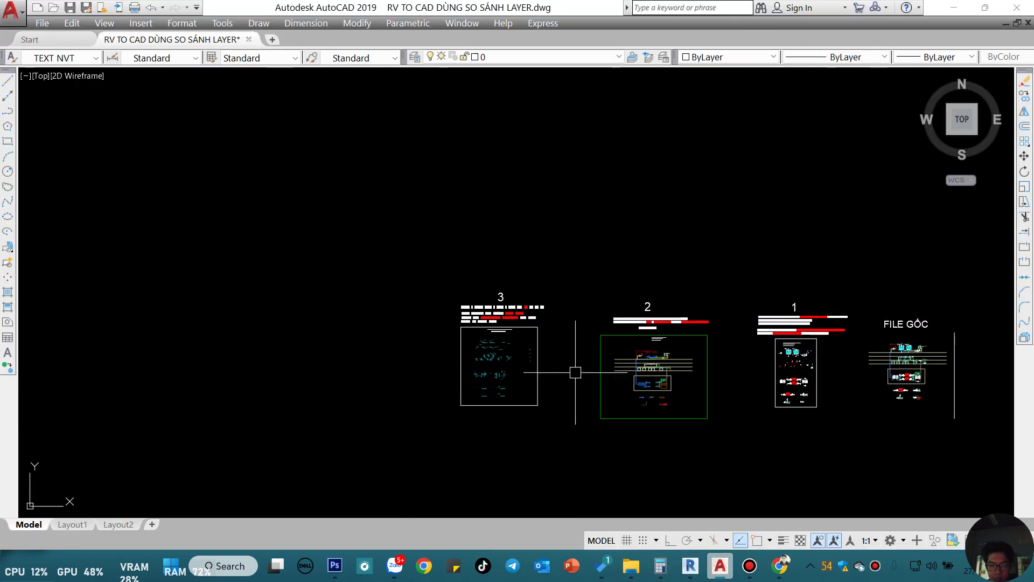
{"action": "scroll", "coordinate": [539, 369], "scroll_direction": "up", "scroll_amount": 6}
{"action": "scroll", "coordinate": [554, 411], "scroll_direction": "up", "scroll_amount": 2}
{"action": "scroll", "coordinate": [561, 319], "scroll_direction": "up", "scroll_amount": 2}
{"action": "scroll", "coordinate": [554, 316], "scroll_direction": "up", "scroll_amount": 2}
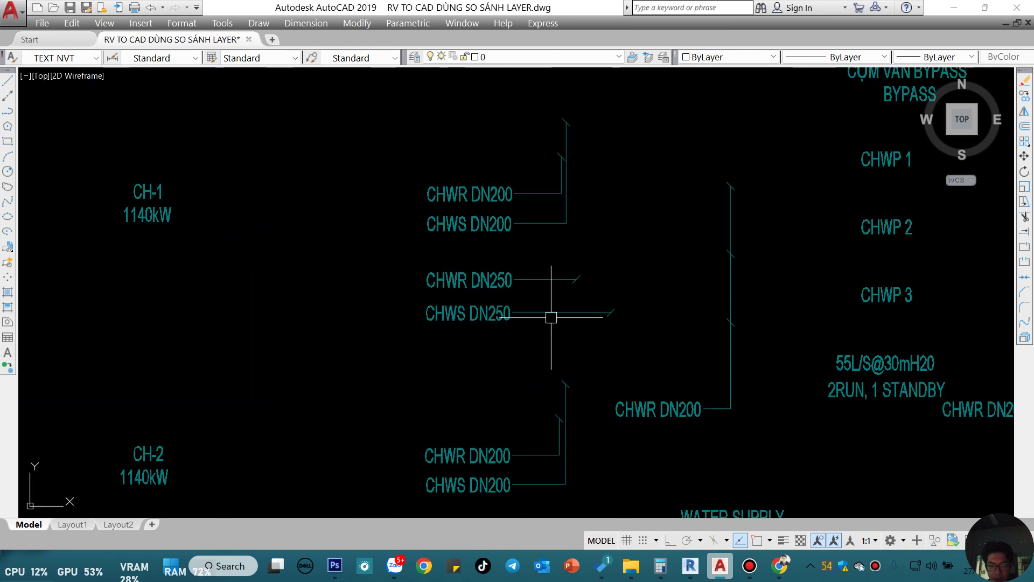
{"action": "scroll", "coordinate": [513, 321], "scroll_direction": "up", "scroll_amount": 2}
{"action": "left_click", "coordinate": [525, 277]}
{"action": "left_click", "coordinate": [438, 362]}
{"action": "scroll", "coordinate": [487, 366], "scroll_direction": "down", "scroll_amount": 2}
{"action": "middle_click_drag", "start_coordinate": [489, 369], "coordinate": [512, 362]}
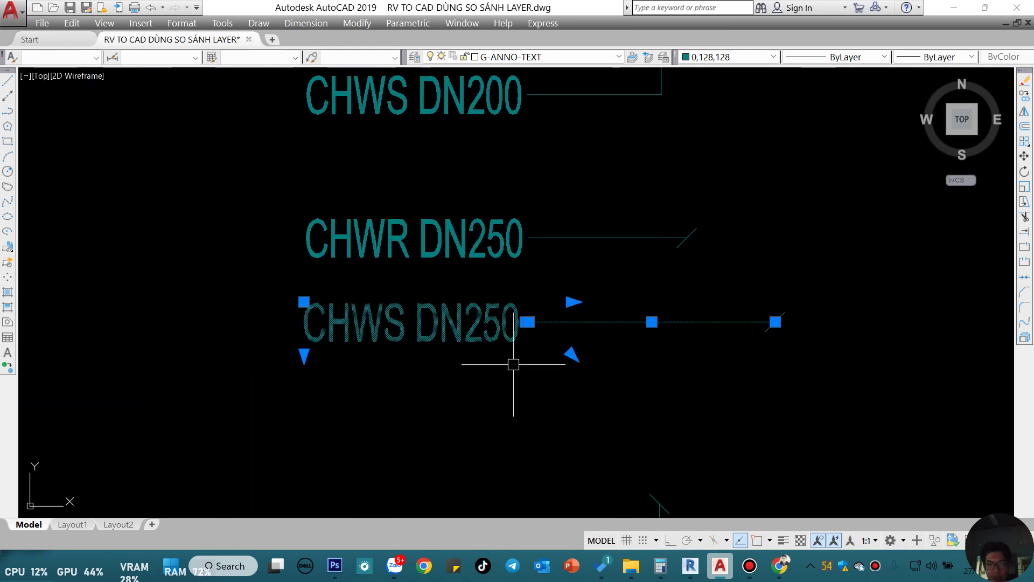
{"action": "key", "text": "Escape"}
{"action": "left_click", "coordinate": [536, 292]}
{"action": "left_click", "coordinate": [481, 369]}
{"action": "key", "text": "Escape"}
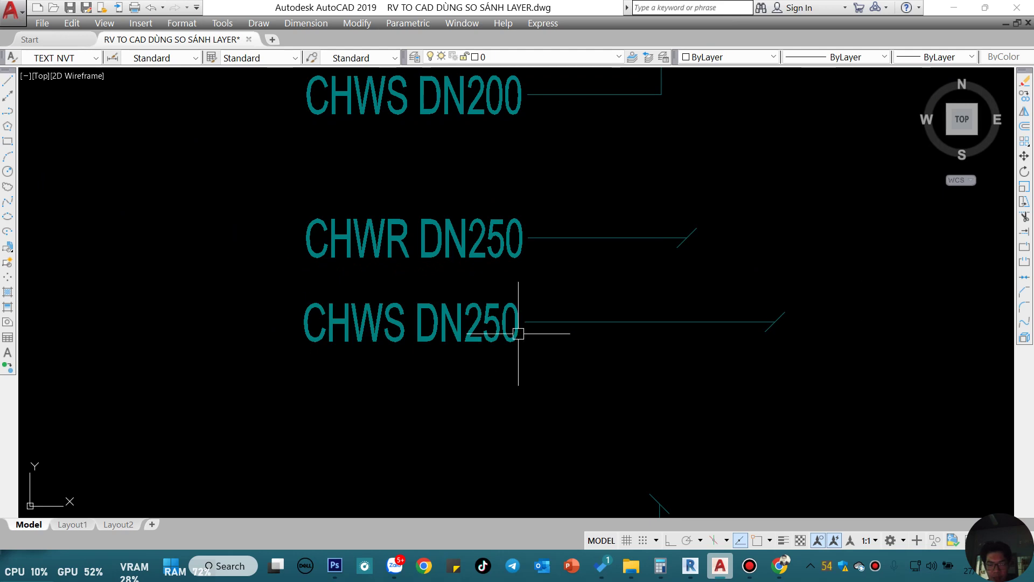
{"action": "left_click", "coordinate": [543, 302]}
{"action": "left_click", "coordinate": [442, 375]}
{"action": "scroll", "coordinate": [442, 375], "scroll_direction": "down", "scroll_amount": 4}
{"action": "middle_click_drag", "start_coordinate": [439, 369], "coordinate": [473, 405]}
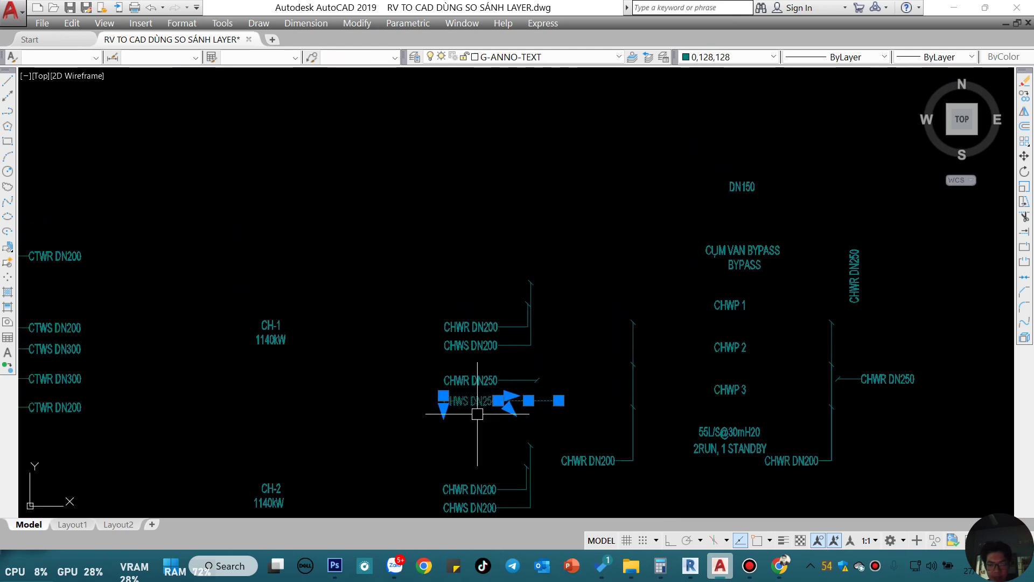
{"action": "scroll", "coordinate": [589, 393], "scroll_direction": "down", "scroll_amount": 4}
{"action": "middle_click_drag", "start_coordinate": [589, 392], "coordinate": [347, 336]}
{"action": "middle_click_drag", "start_coordinate": [987, 329], "coordinate": [571, 285]}
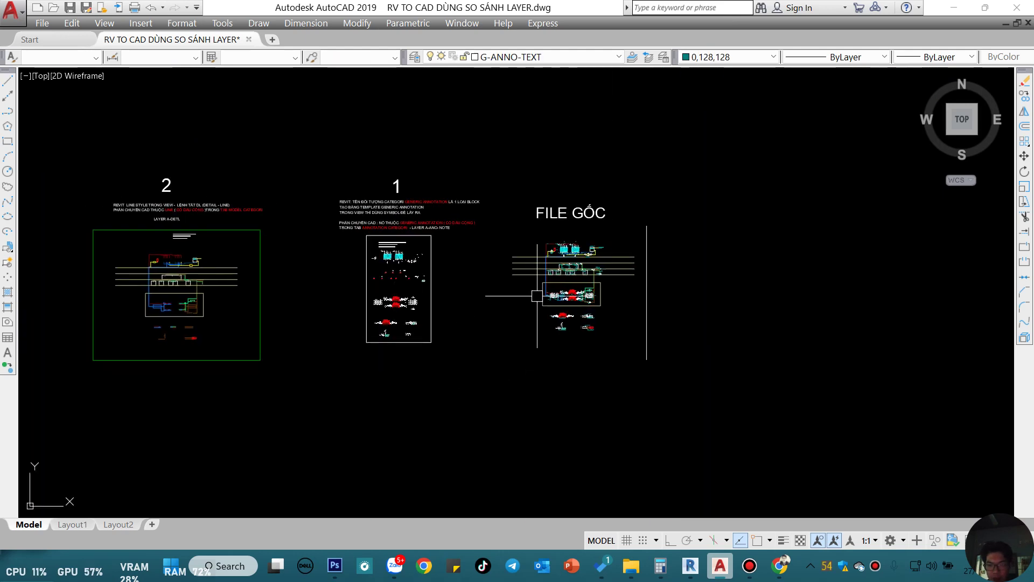
{"action": "scroll", "coordinate": [571, 285], "scroll_direction": "up", "scroll_amount": 7}
{"action": "scroll", "coordinate": [453, 312], "scroll_direction": "up", "scroll_amount": 3}
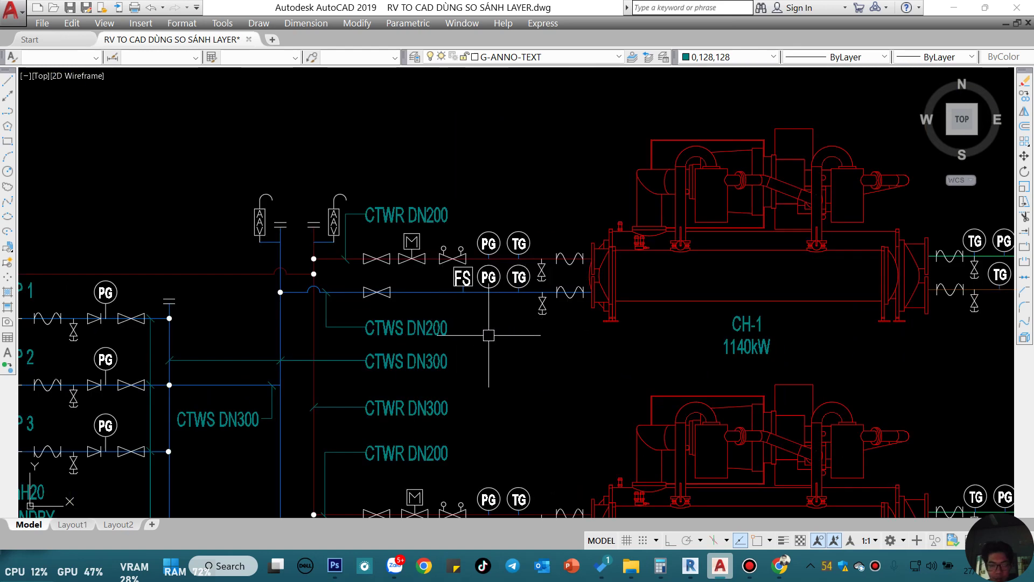
{"action": "scroll", "coordinate": [349, 308], "scroll_direction": "up", "scroll_amount": 3}
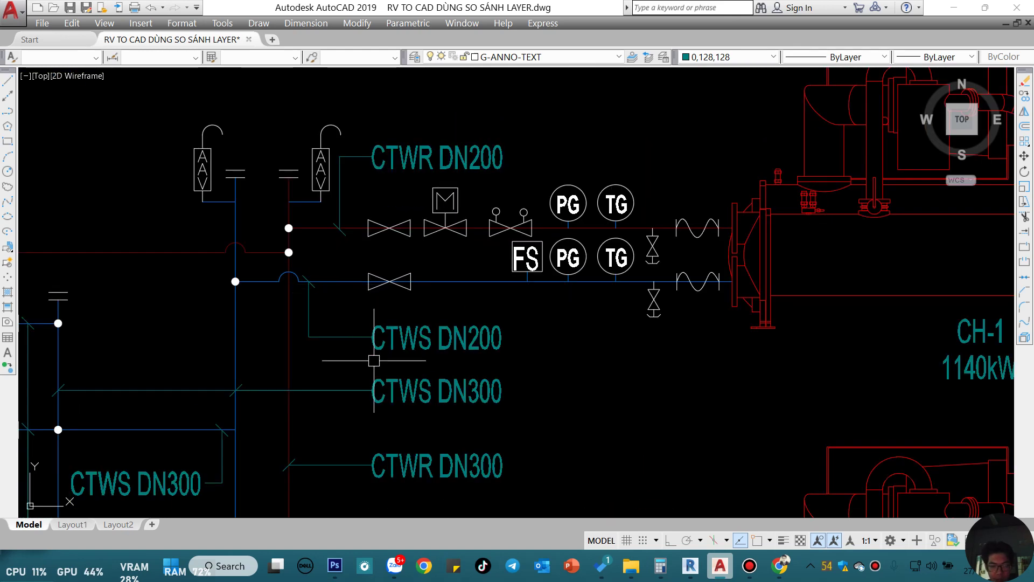
{"action": "left_click", "coordinate": [429, 347]}
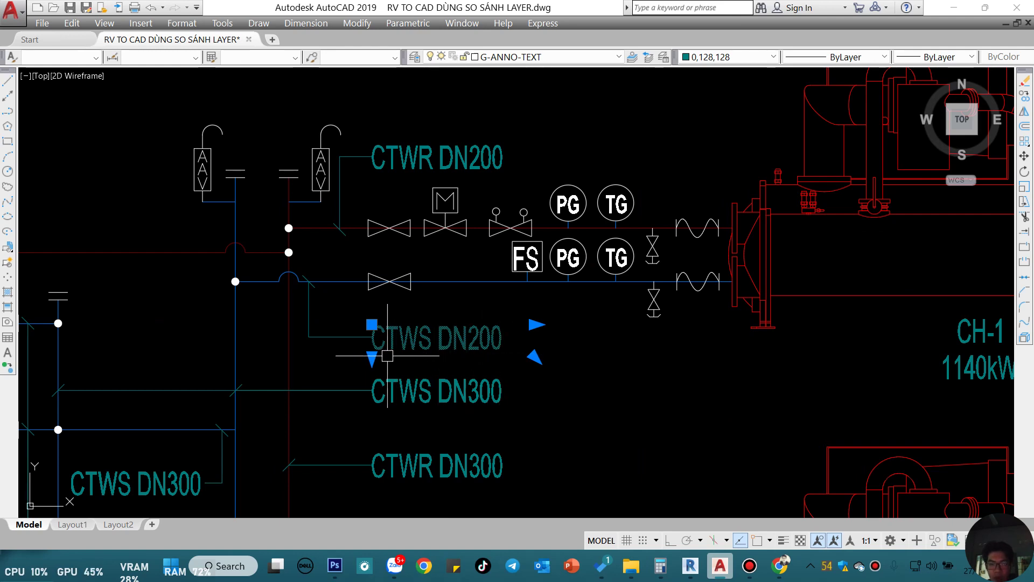
{"action": "scroll", "coordinate": [421, 358], "scroll_direction": "up", "scroll_amount": 3}
{"action": "scroll", "coordinate": [393, 354], "scroll_direction": "down", "scroll_amount": 3}
{"action": "scroll", "coordinate": [451, 353], "scroll_direction": "up", "scroll_amount": 5}
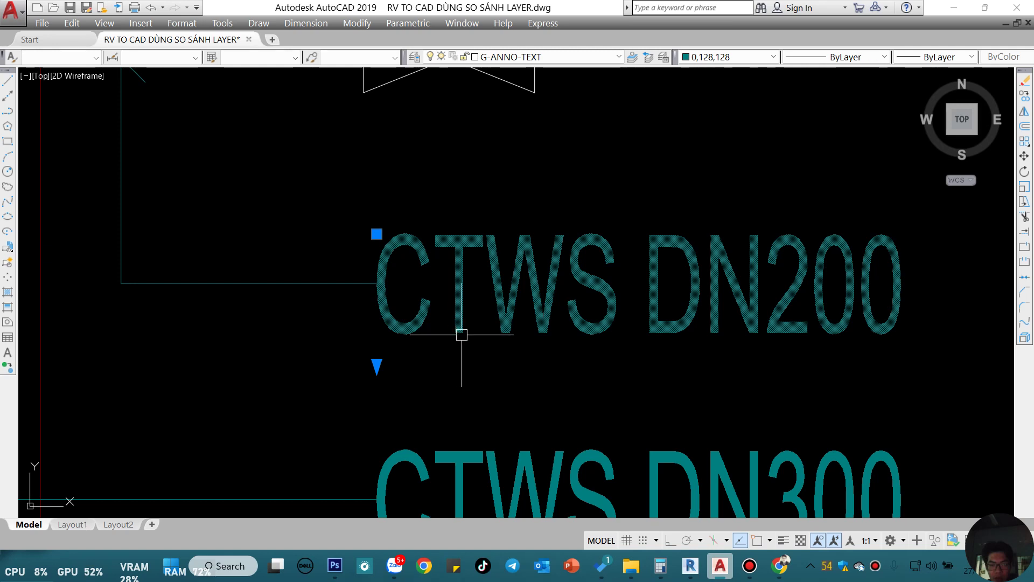
{"action": "scroll", "coordinate": [462, 334], "scroll_direction": "down", "scroll_amount": 4}
{"action": "scroll", "coordinate": [532, 342], "scroll_direction": "down", "scroll_amount": 2}
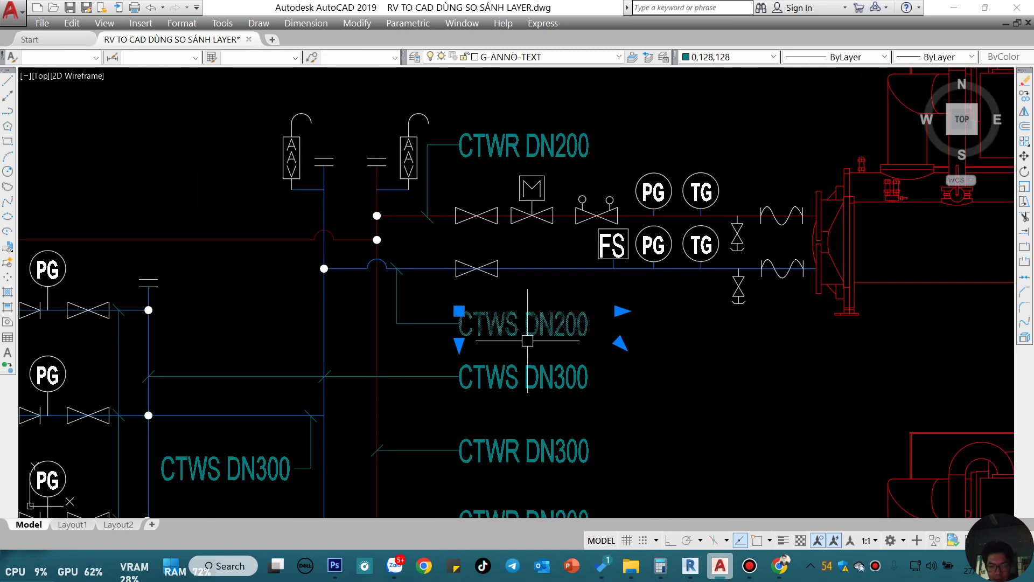
{"action": "key", "text": "Escape"}
{"action": "scroll", "coordinate": [528, 340], "scroll_direction": "up", "scroll_amount": 2}
{"action": "scroll", "coordinate": [528, 340], "scroll_direction": "down", "scroll_amount": 2}
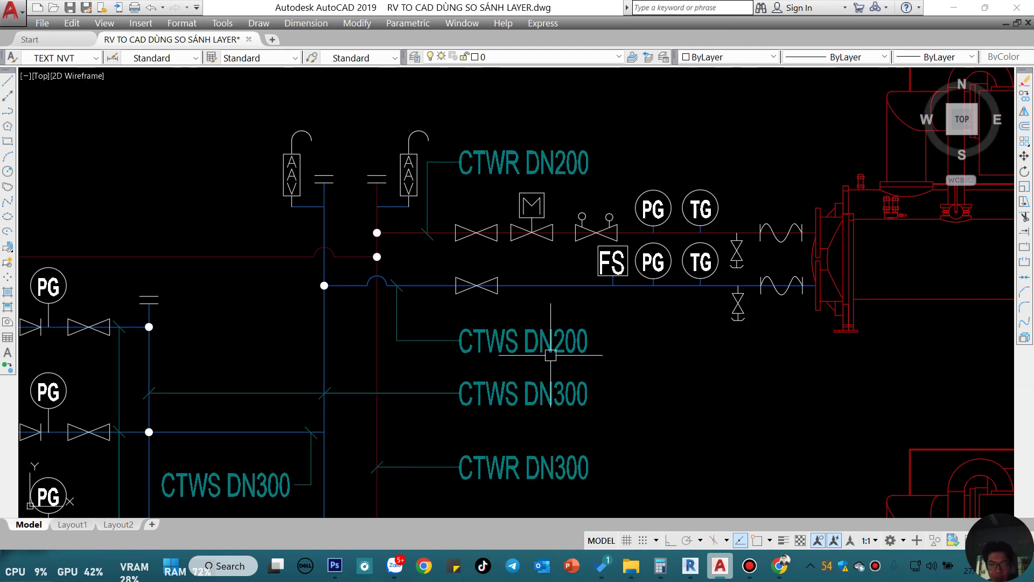
{"action": "middle_click_drag", "start_coordinate": [532, 357], "coordinate": [611, 304]}
{"action": "scroll", "coordinate": [611, 304], "scroll_direction": "down", "scroll_amount": 5}
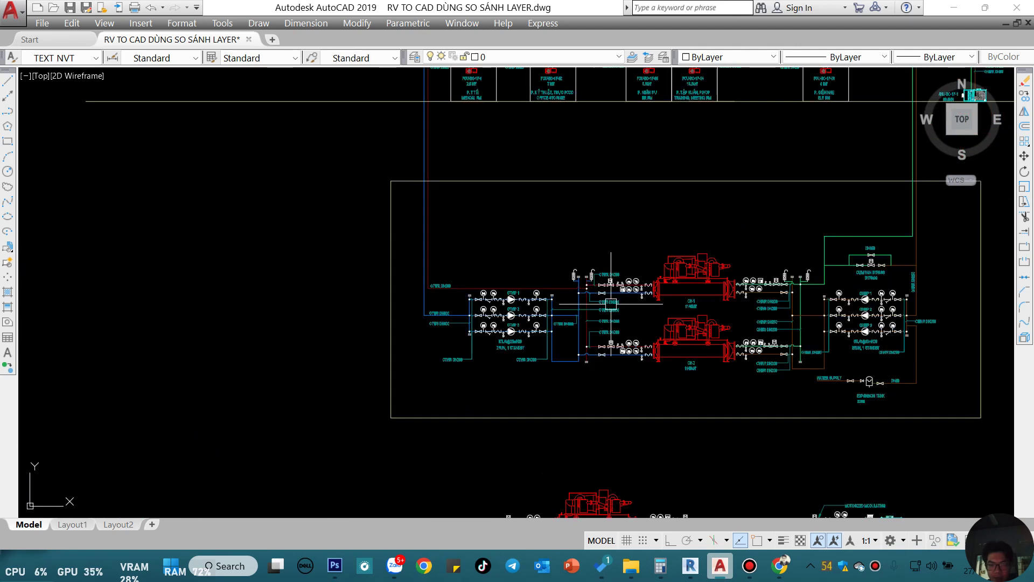
{"action": "scroll", "coordinate": [592, 269], "scroll_direction": "up", "scroll_amount": 2}
{"action": "scroll", "coordinate": [567, 230], "scroll_direction": "up", "scroll_amount": 4}
{"action": "mouse_move", "coordinate": [568, 231]}
{"action": "middle_mouse_down"}
{"action": "mouse_move", "coordinate": [561, 337]}
{"action": "mouse_move", "coordinate": [539, 351]}
{"action": "middle_mouse_up"}
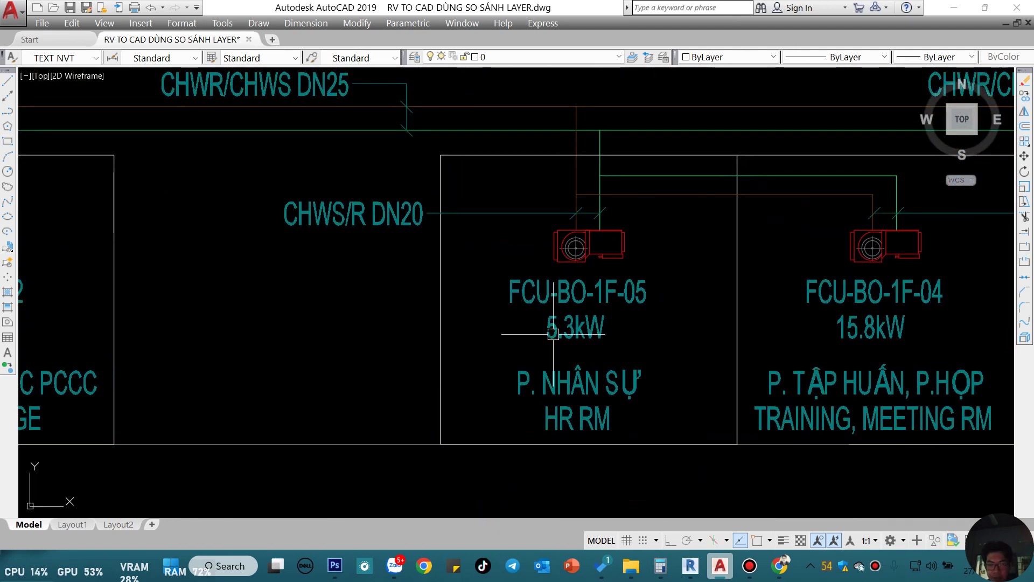
{"action": "left_click", "coordinate": [589, 324]}
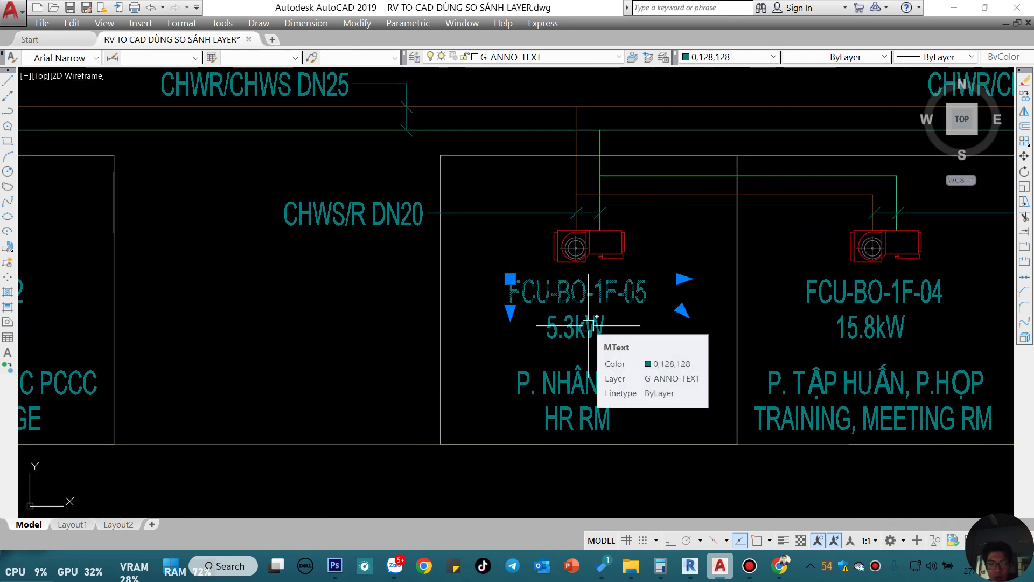
{"action": "left_click", "coordinate": [497, 67]}
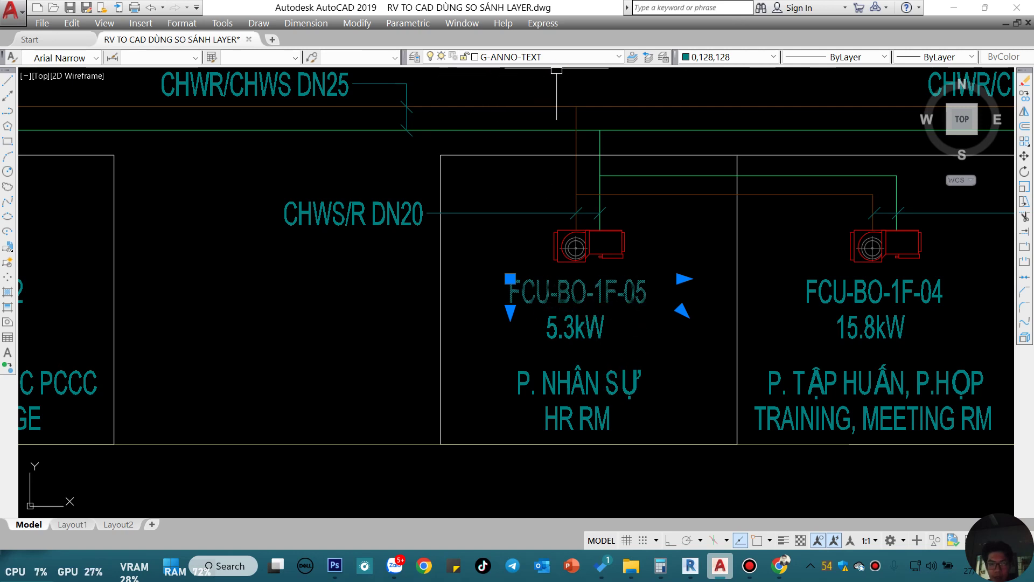
{"action": "scroll", "coordinate": [547, 338], "scroll_direction": "down", "scroll_amount": 10}
{"action": "scroll", "coordinate": [485, 323], "scroll_direction": "down", "scroll_amount": 5}
Zoom into panel 3 and select its note, then return to Revit's DWG/DXF export setup
{"action": "scroll", "coordinate": [392, 319], "scroll_direction": "up", "scroll_amount": 5}
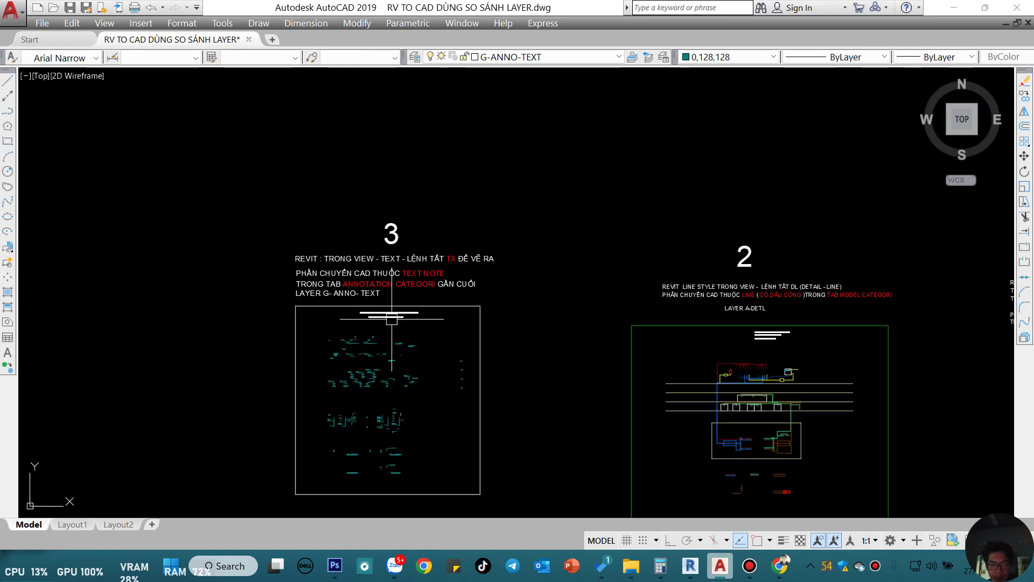
{"action": "scroll", "coordinate": [391, 319], "scroll_direction": "up", "scroll_amount": 5}
{"action": "scroll", "coordinate": [362, 340], "scroll_direction": "down", "scroll_amount": 1}
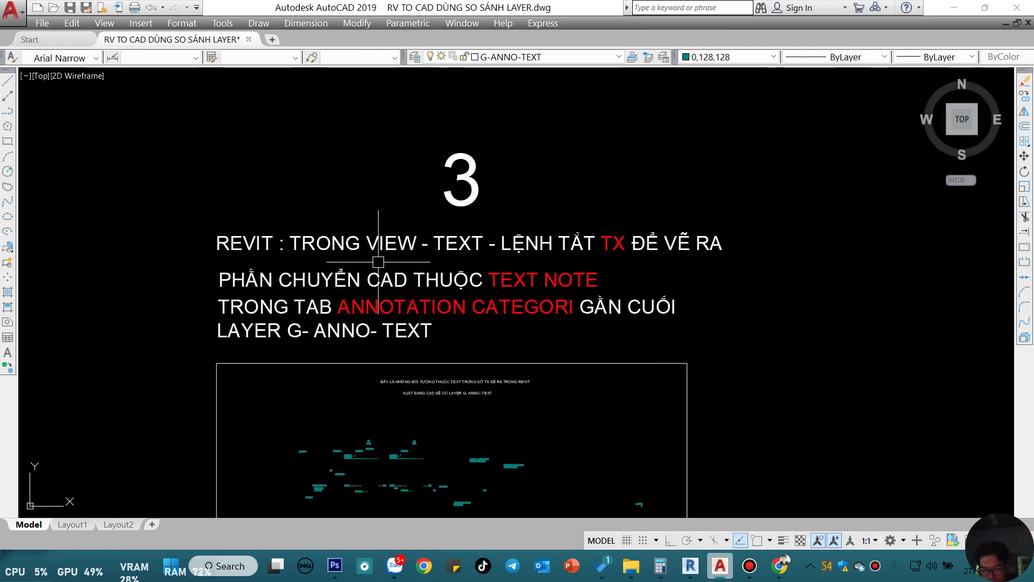
{"action": "scroll", "coordinate": [401, 447], "scroll_direction": "up", "scroll_amount": 5}
{"action": "scroll", "coordinate": [397, 431], "scroll_direction": "down", "scroll_amount": 4}
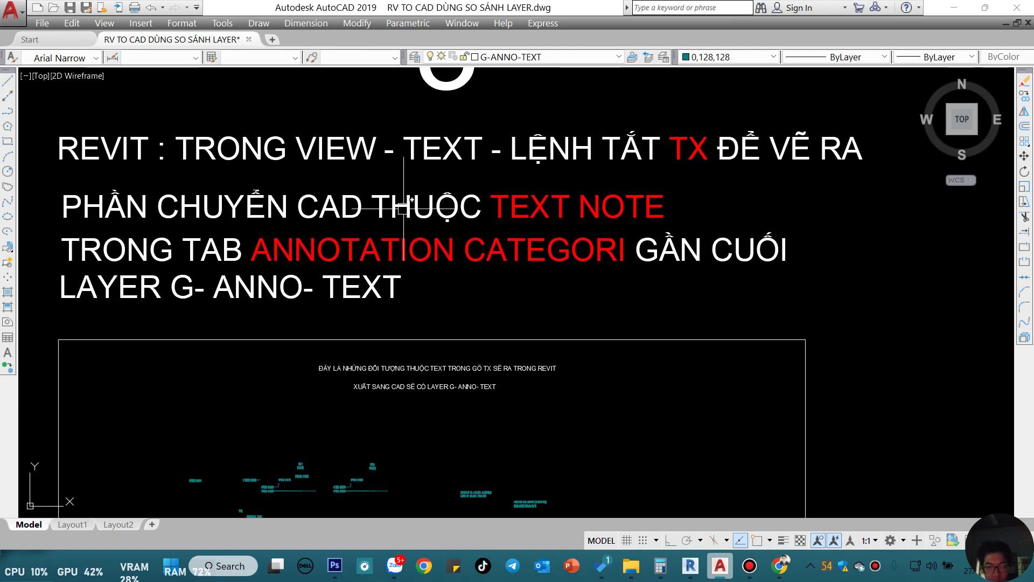
{"action": "scroll", "coordinate": [719, 167], "scroll_direction": "down", "scroll_amount": 2}
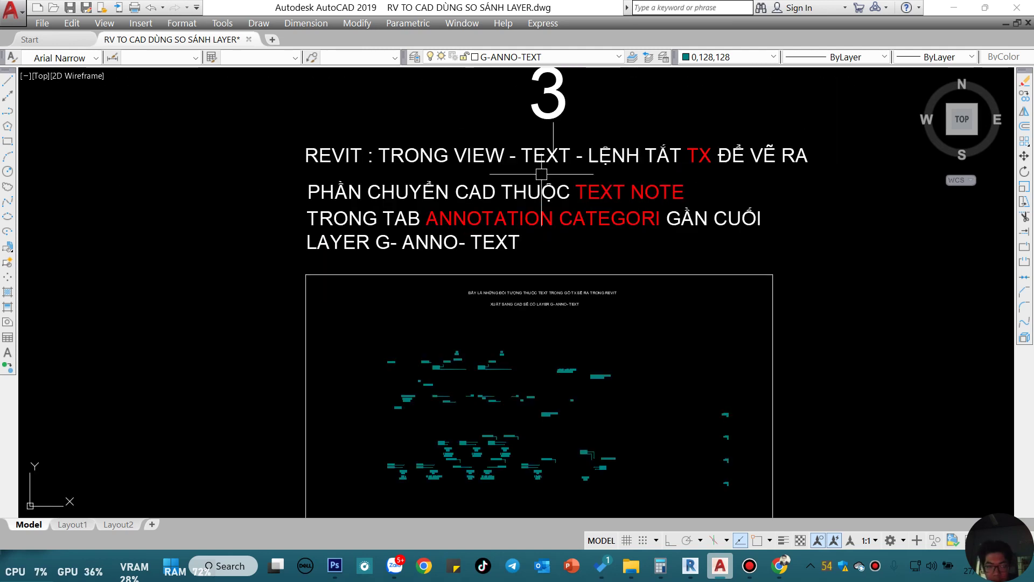
{"action": "left_click", "coordinate": [602, 202]}
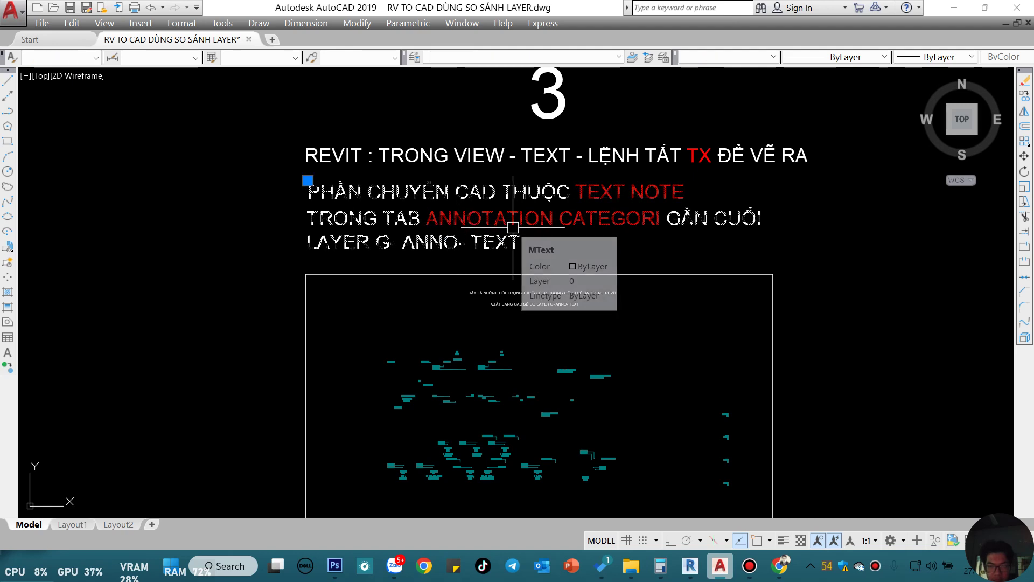
{"action": "left_click", "coordinate": [690, 565]}
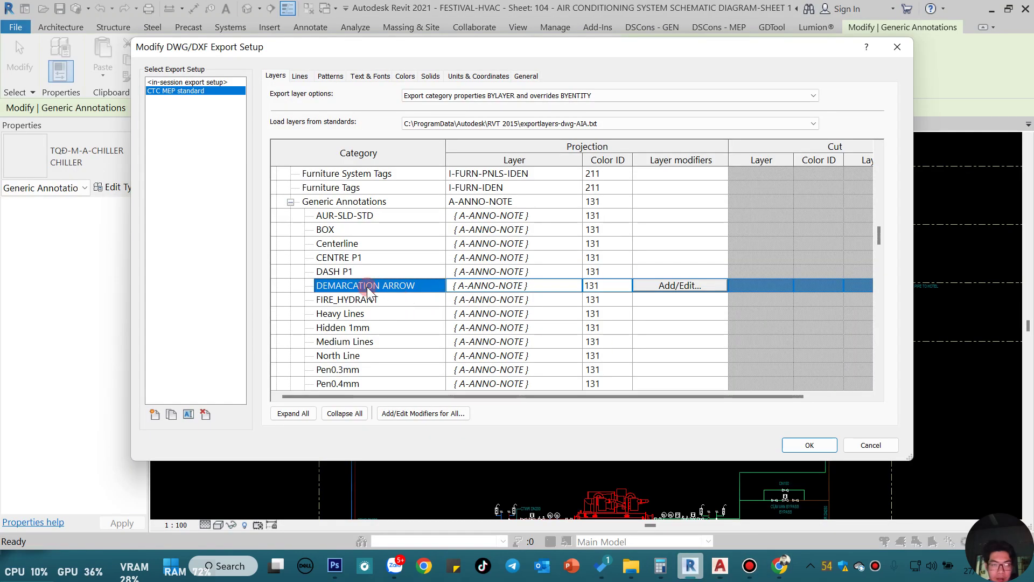
Collapse the export layer category tree and expand the Annotation categories group
{"action": "left_click", "coordinate": [290, 200]}
{"action": "scroll", "coordinate": [311, 232], "scroll_direction": "up", "scroll_amount": 2}
{"action": "scroll", "coordinate": [312, 234], "scroll_direction": "up", "scroll_amount": 4}
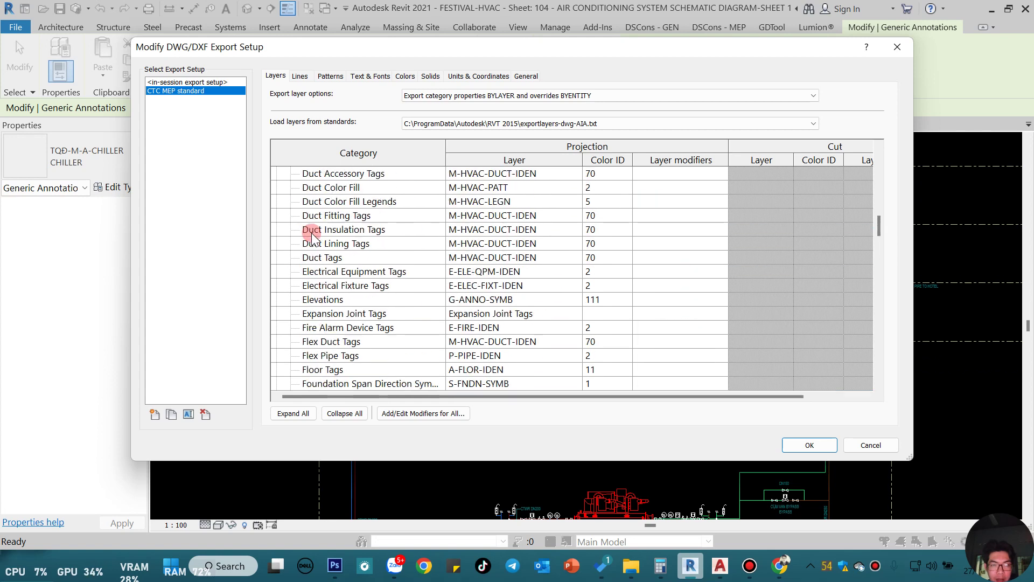
{"action": "scroll", "coordinate": [312, 237], "scroll_direction": "up", "scroll_amount": 2}
{"action": "left_click", "coordinate": [344, 413]}
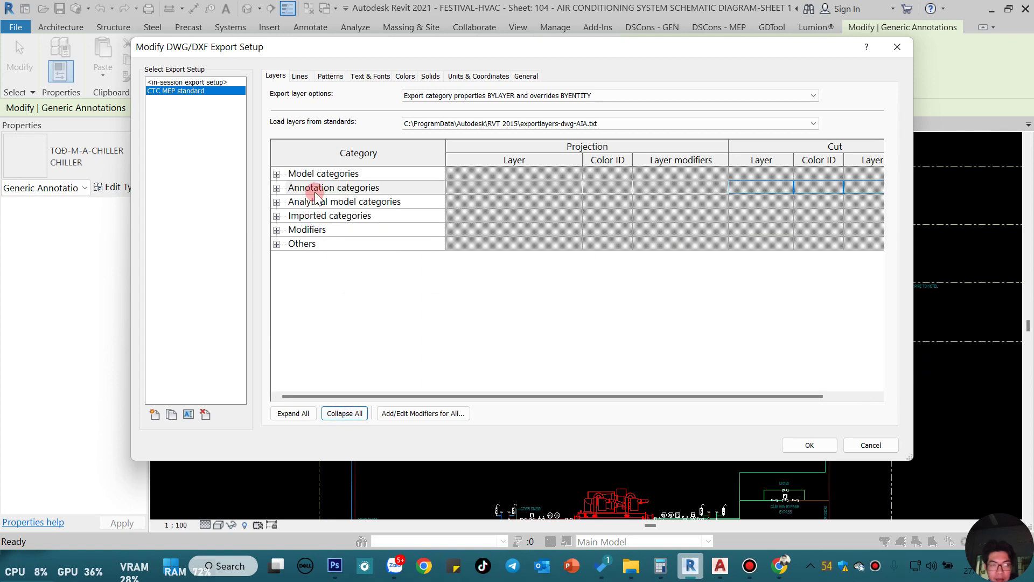
{"action": "left_click", "coordinate": [278, 189]}
Select the Text Notes category and open its G-ANNO-TEXT layer name for editing
{"action": "scroll", "coordinate": [388, 284], "scroll_direction": "down", "scroll_amount": 2}
{"action": "scroll", "coordinate": [387, 283], "scroll_direction": "down", "scroll_amount": 3}
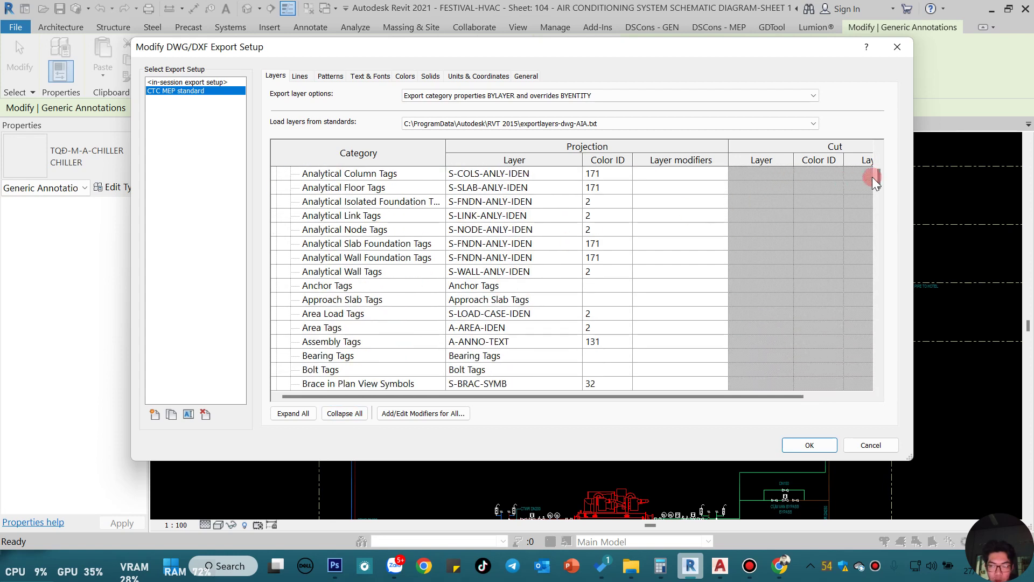
{"action": "left_click_drag", "start_coordinate": [875, 177], "coordinate": [862, 376]}
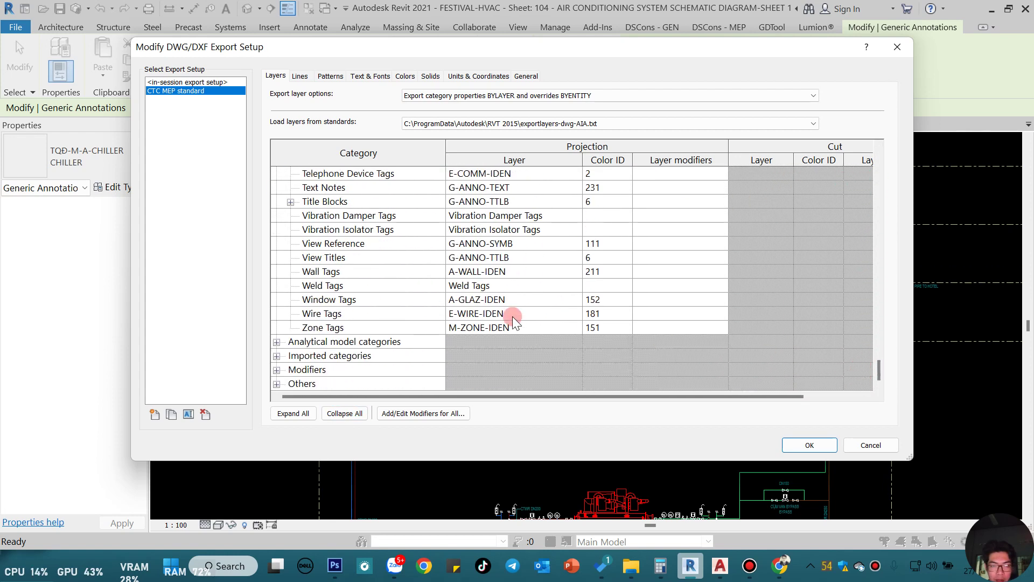
{"action": "scroll", "coordinate": [331, 304], "scroll_direction": "up", "scroll_amount": 2}
{"action": "left_click", "coordinate": [376, 272]}
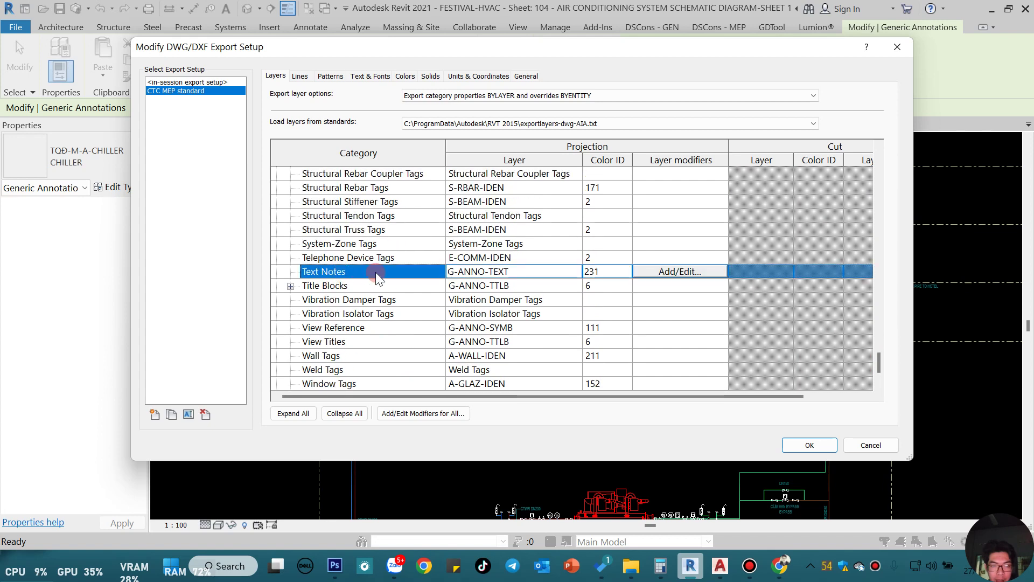
{"action": "left_click", "coordinate": [535, 272]}
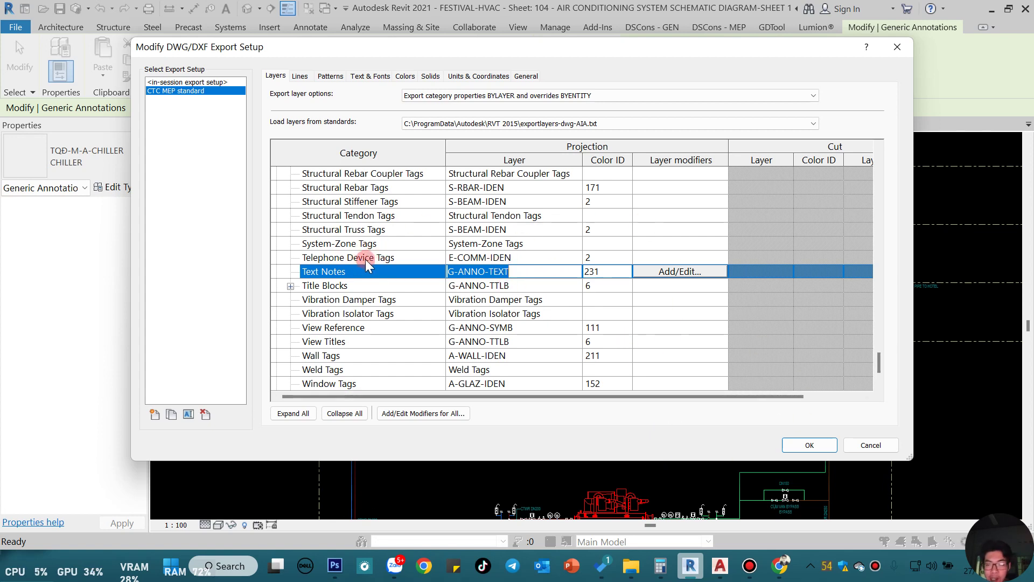
{"action": "left_click", "coordinate": [524, 276]}
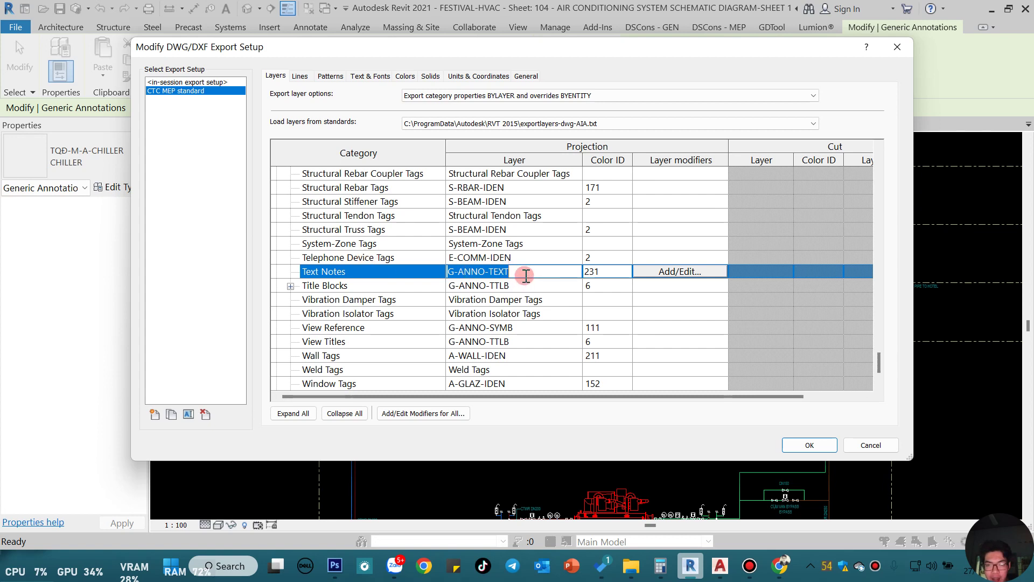